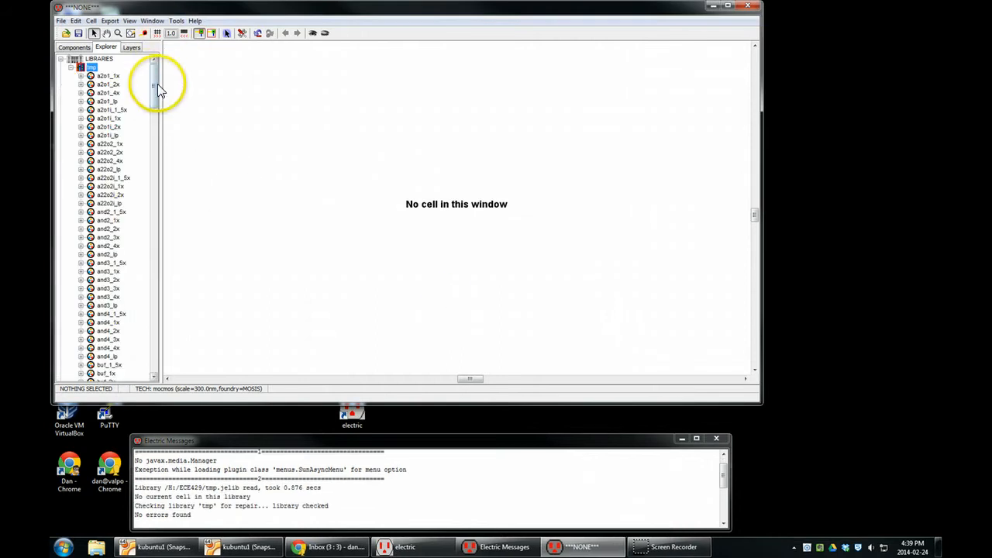
- Open the schematic and layout views of the nand2_1x cell in the tmp library to examine them
{"action": "left_click_drag", "start_coordinate": [156, 83], "coordinate": [152, 286]}
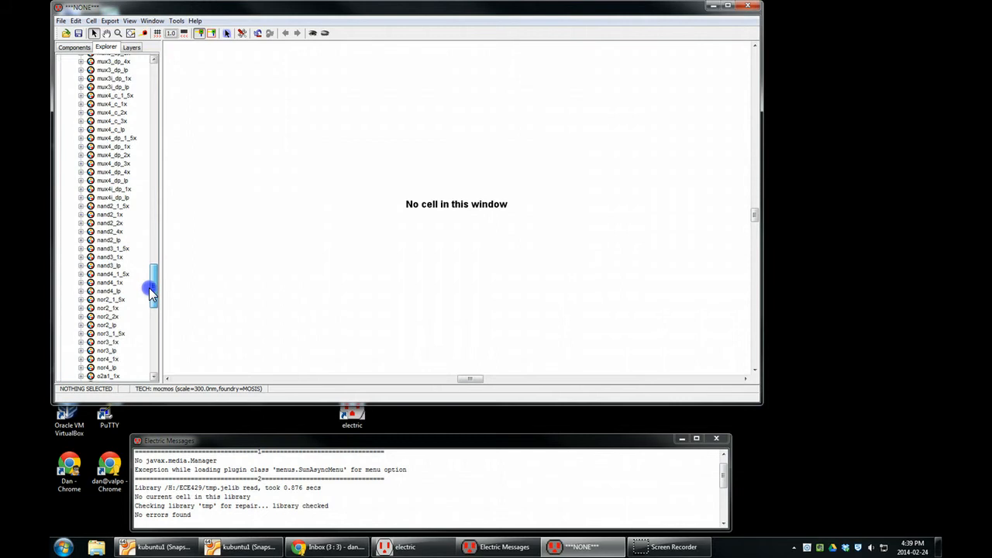
{"action": "left_click", "coordinate": [80, 214]}
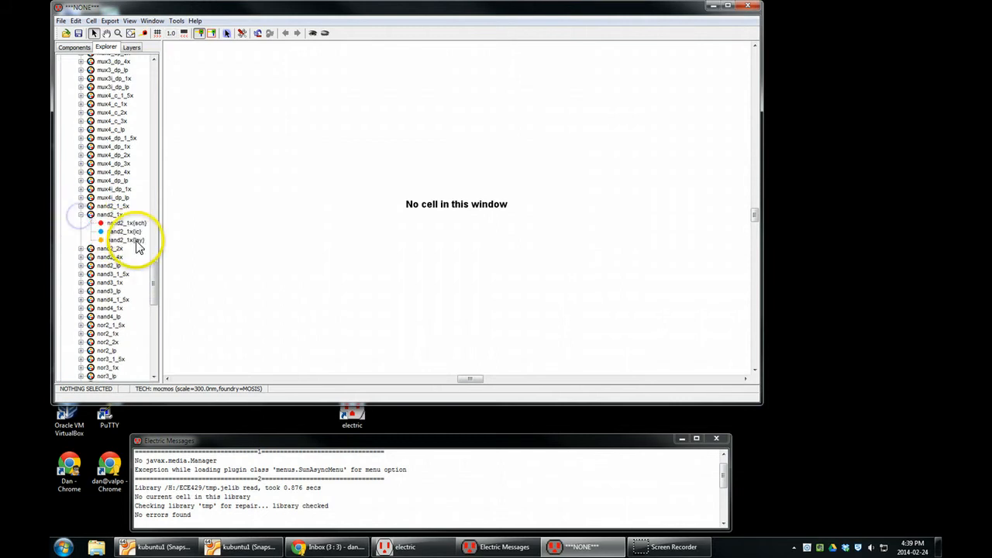
{"action": "double_click", "coordinate": [132, 224]}
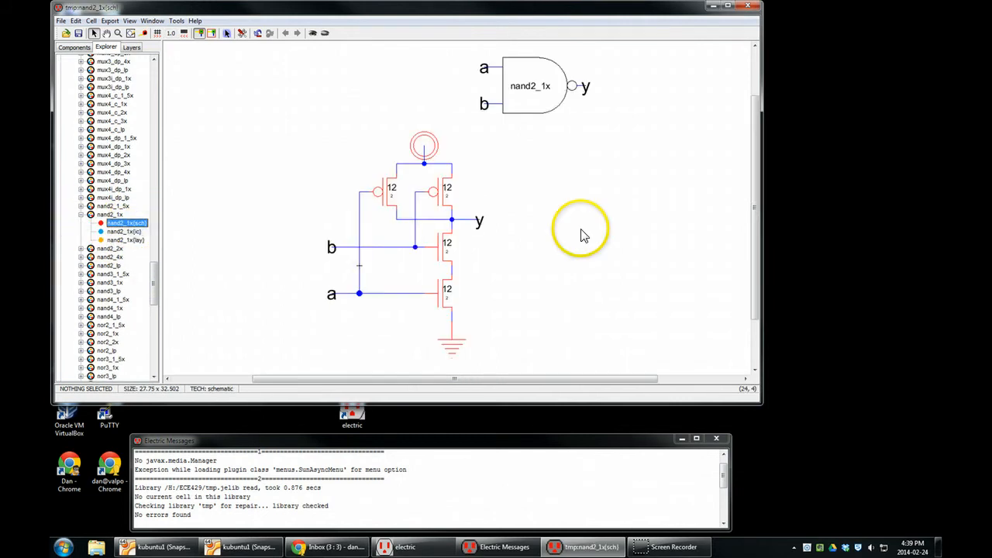
{"action": "double_click", "coordinate": [132, 240]}
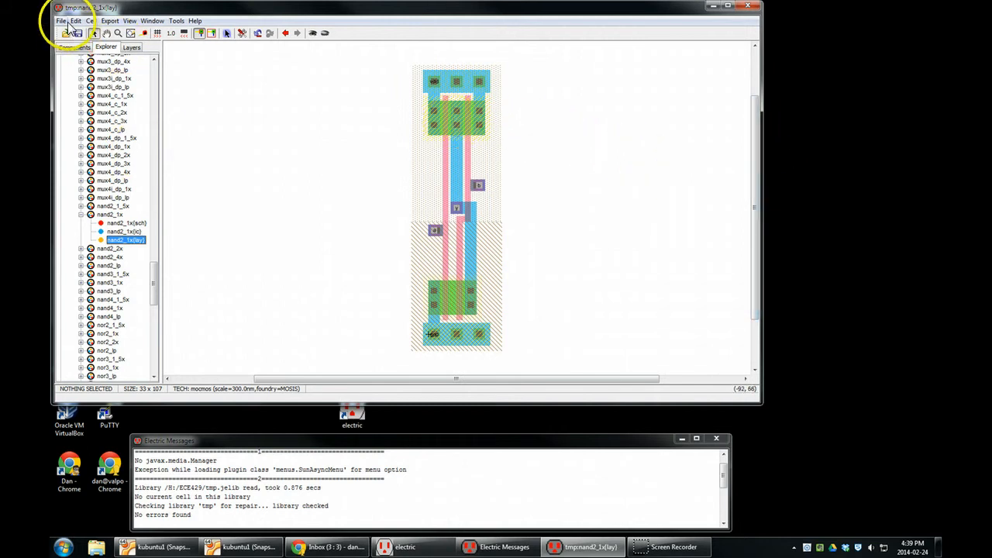
- Create a new cell named abut with the schematic view in the tmp library
{"action": "left_click", "coordinate": [90, 20]}
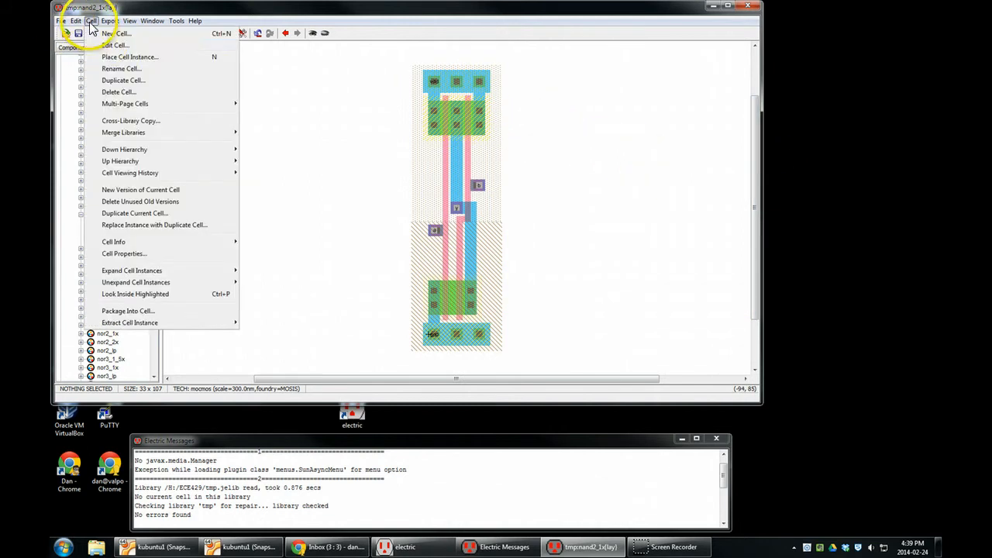
{"action": "left_click", "coordinate": [109, 31]}
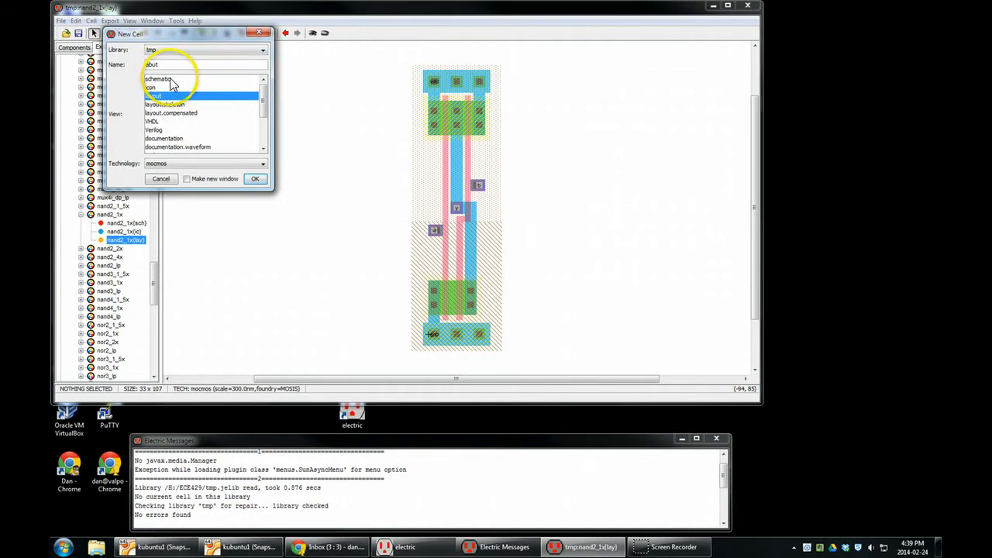
{"action": "left_click", "coordinate": [171, 80]}
{"action": "left_click", "coordinate": [254, 179]}
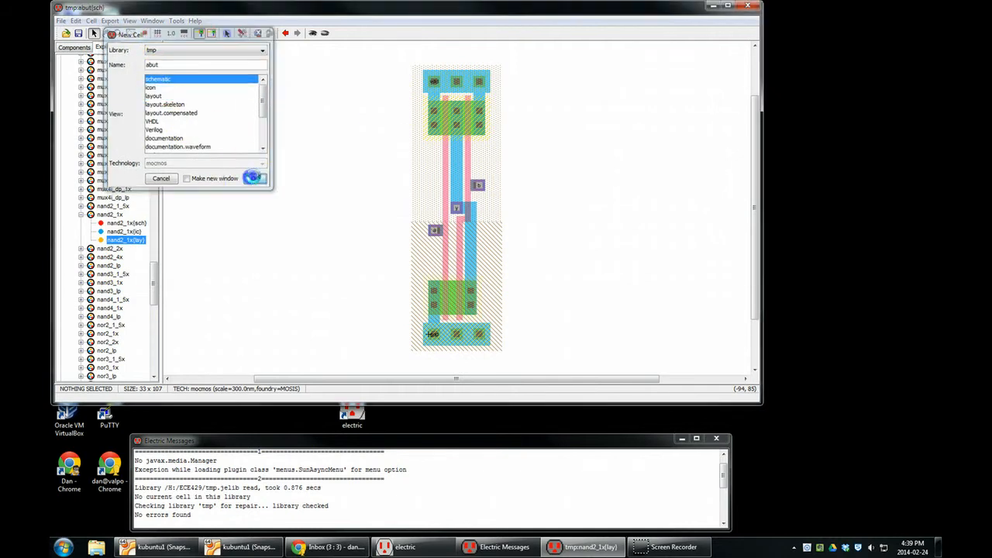
- Place an instance of the nand2_1x icon just beside the origin of the abut schematic
{"action": "left_click", "coordinate": [73, 48]}
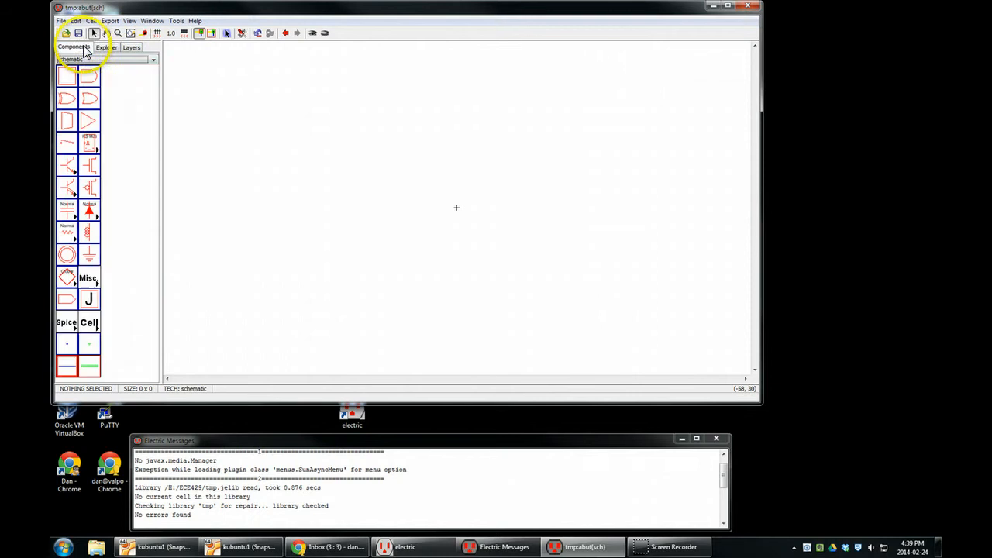
{"action": "left_click", "coordinate": [91, 326]}
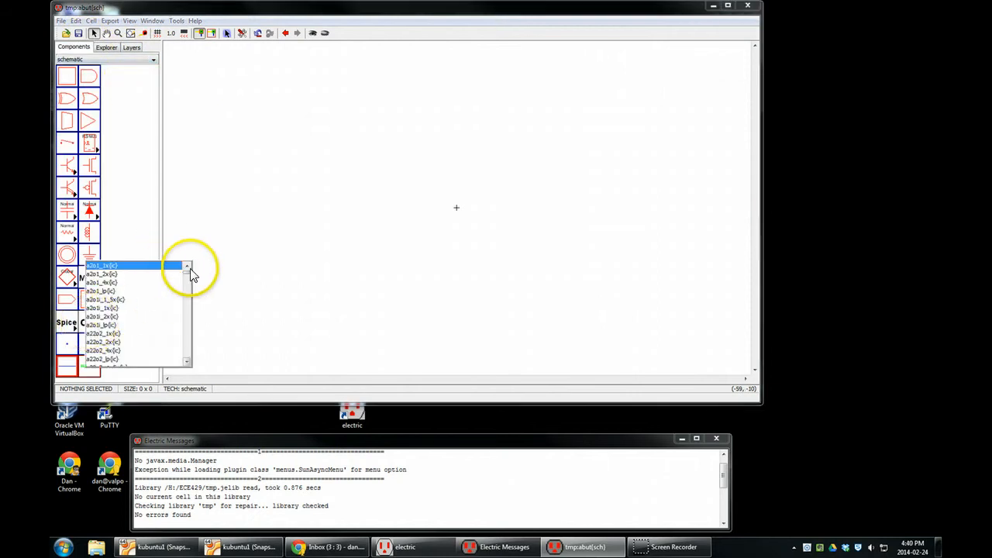
{"action": "left_click_drag", "start_coordinate": [191, 274], "coordinate": [184, 335]}
{"action": "left_click", "coordinate": [112, 264]}
{"action": "left_click", "coordinate": [417, 210]}
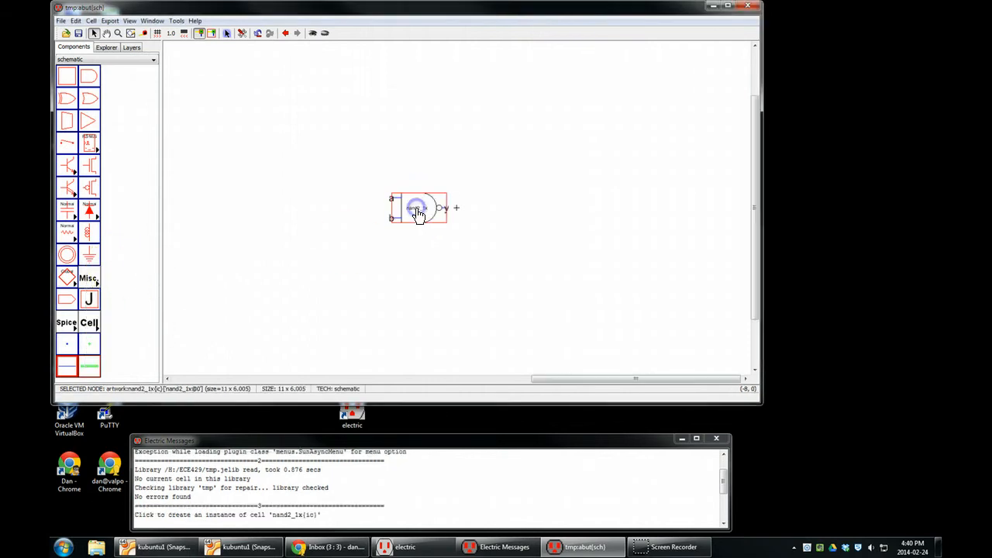
- Add a second nand2_1x gate level with the first one, on its output side
{"action": "left_click", "coordinate": [439, 211]}
{"action": "left_click", "coordinate": [530, 192]}
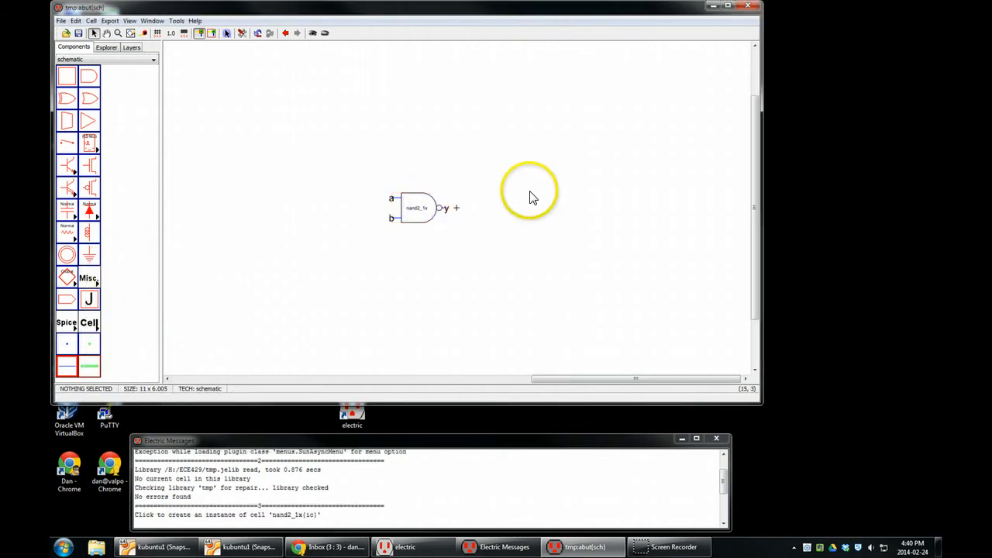
{"action": "key", "text": "ctrl+v"}
{"action": "left_click", "coordinate": [518, 207]}
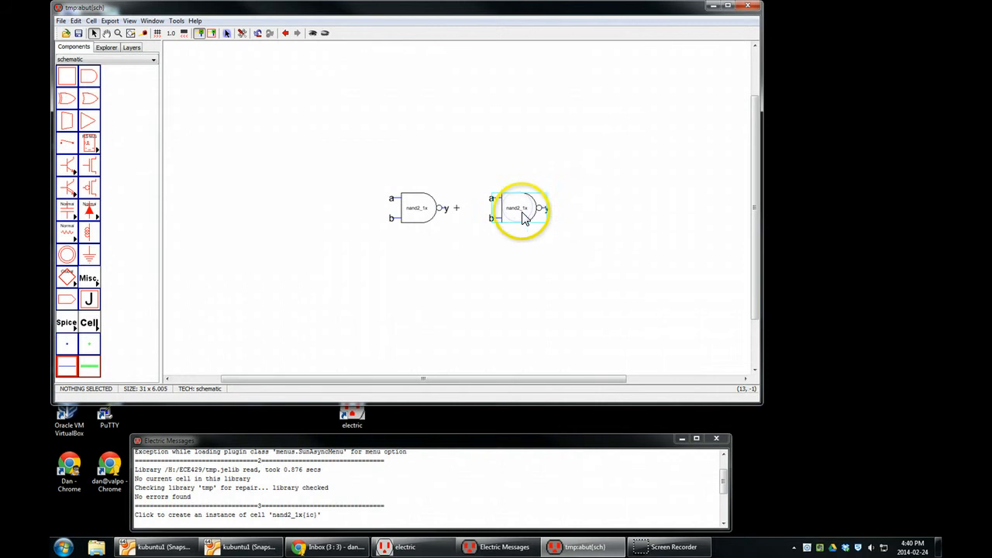
- Wire the first NAND gate's output y to both inputs a and b of the second gate
{"action": "left_click", "coordinate": [492, 200]}
{"action": "left_click_drag", "start_coordinate": [490, 203], "coordinate": [441, 207]}
{"action": "left_click", "coordinate": [504, 235]}
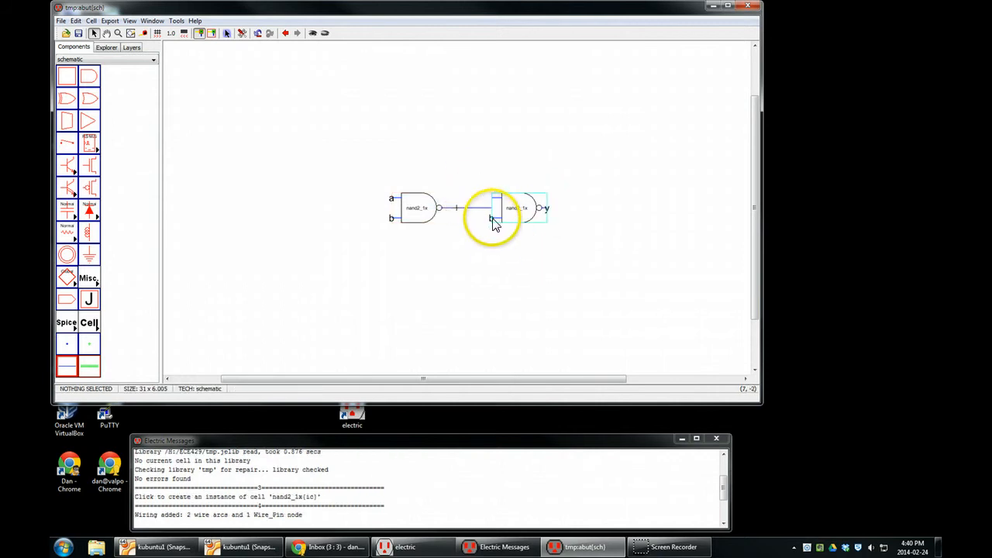
{"action": "left_click", "coordinate": [492, 219]}
{"action": "left_click_drag", "start_coordinate": [472, 219], "coordinate": [467, 208]}
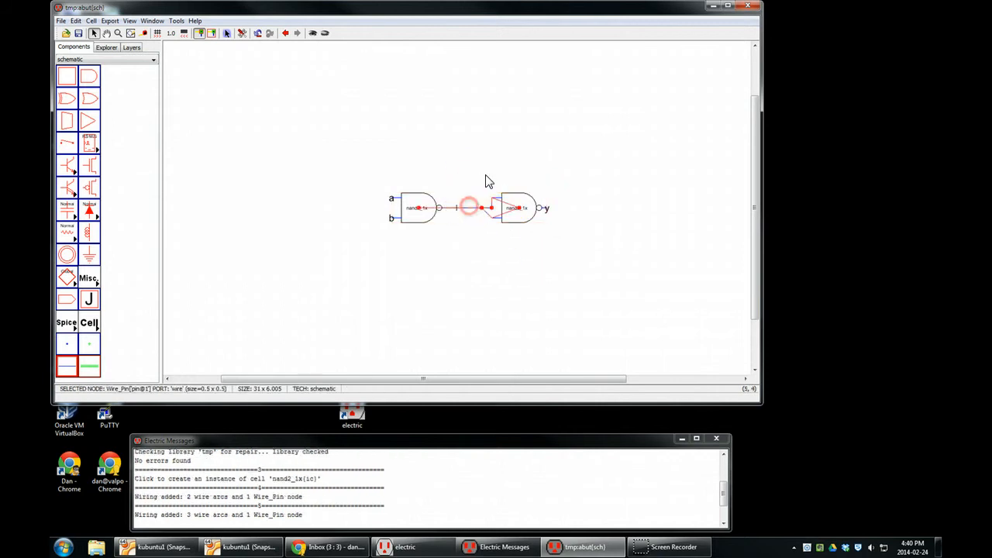
{"action": "left_click", "coordinate": [487, 151]}
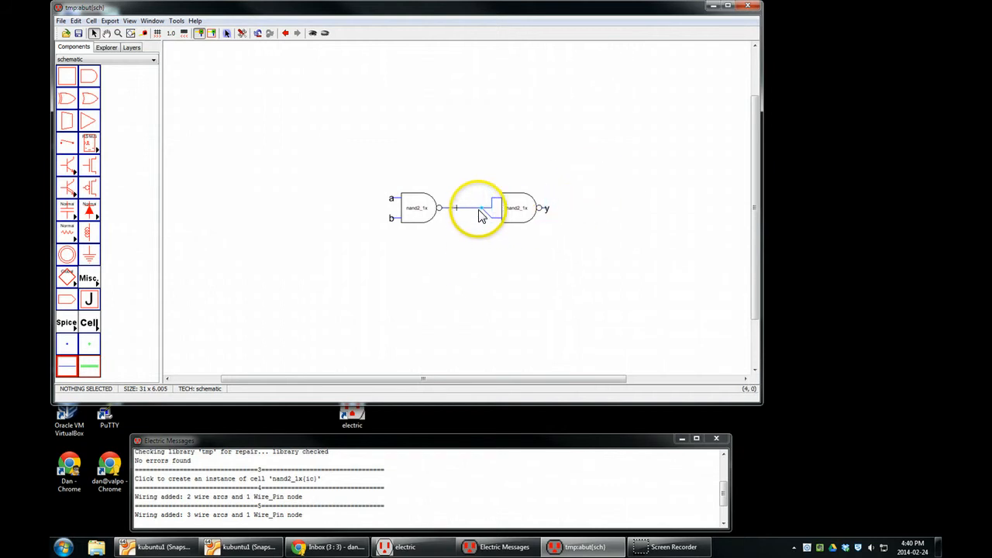
- Run the design rule check on the abut schematic and read its results in the messages window
{"action": "key", "text": "F5"}
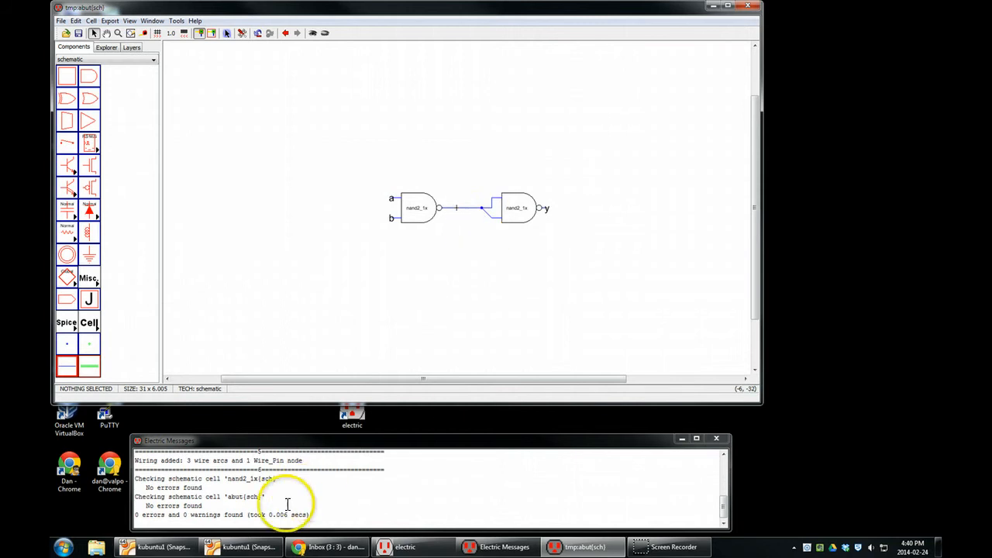
{"action": "left_click_drag", "start_coordinate": [136, 496], "coordinate": [343, 510]}
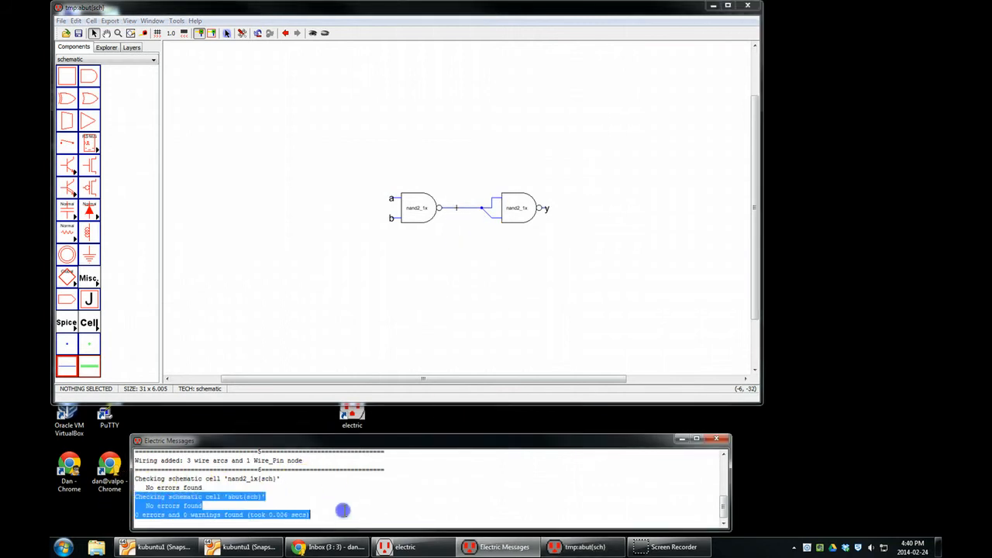
{"action": "left_click", "coordinate": [342, 515]}
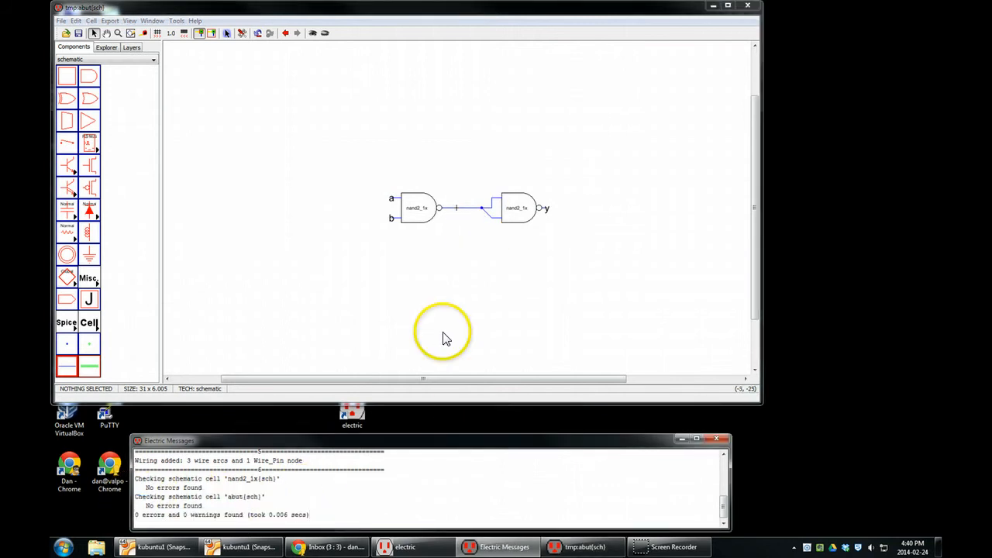
{"action": "left_click", "coordinate": [443, 334]}
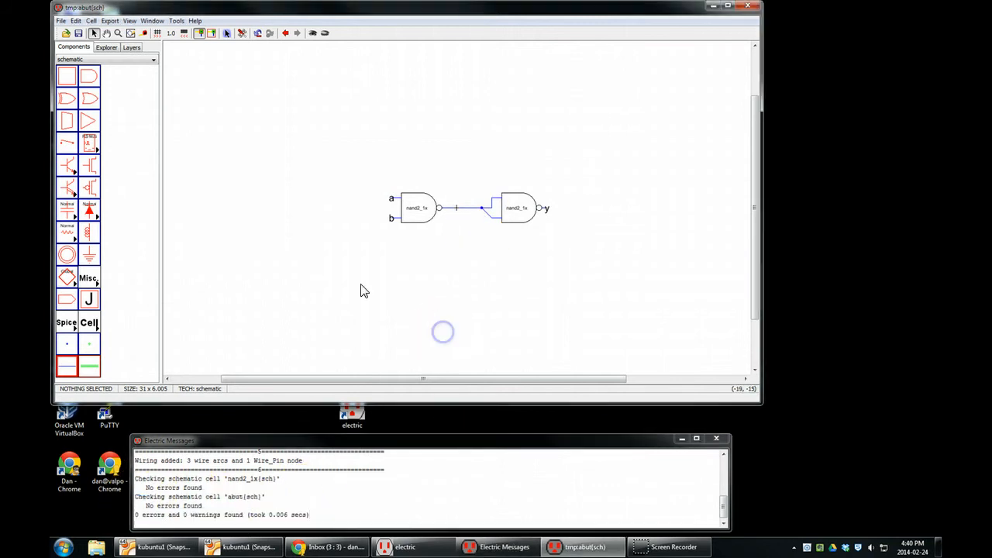
- Create a layout view for cell abut in the tmp library with the mocmos technology
{"action": "left_click", "coordinate": [91, 20]}
{"action": "left_click", "coordinate": [112, 31]}
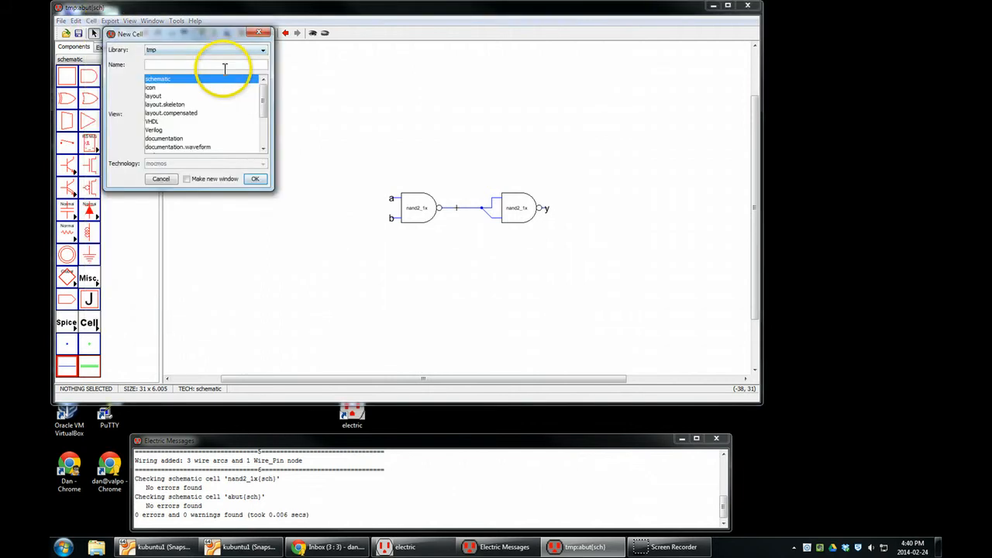
{"action": "type", "text": "abut"}
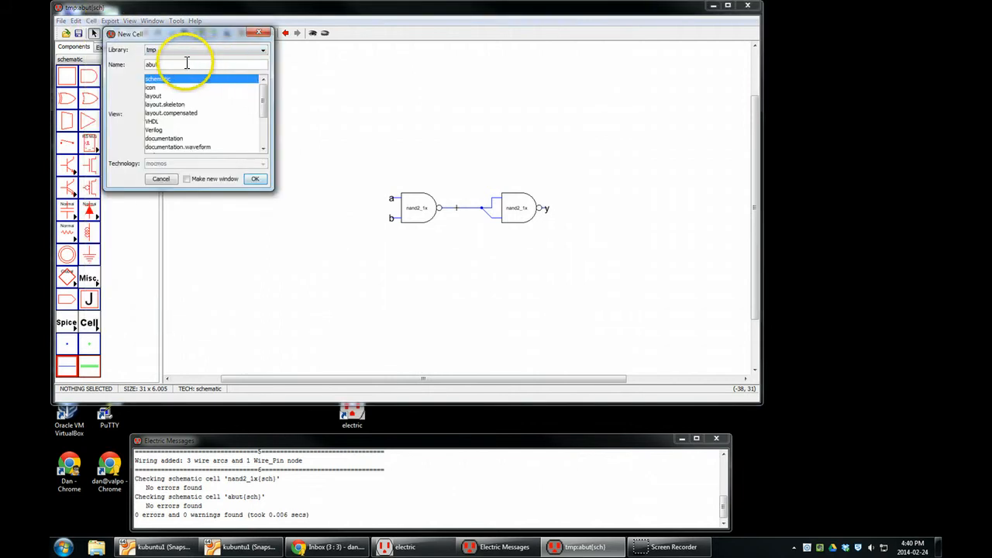
{"action": "left_click", "coordinate": [159, 96]}
{"action": "left_click", "coordinate": [256, 180]}
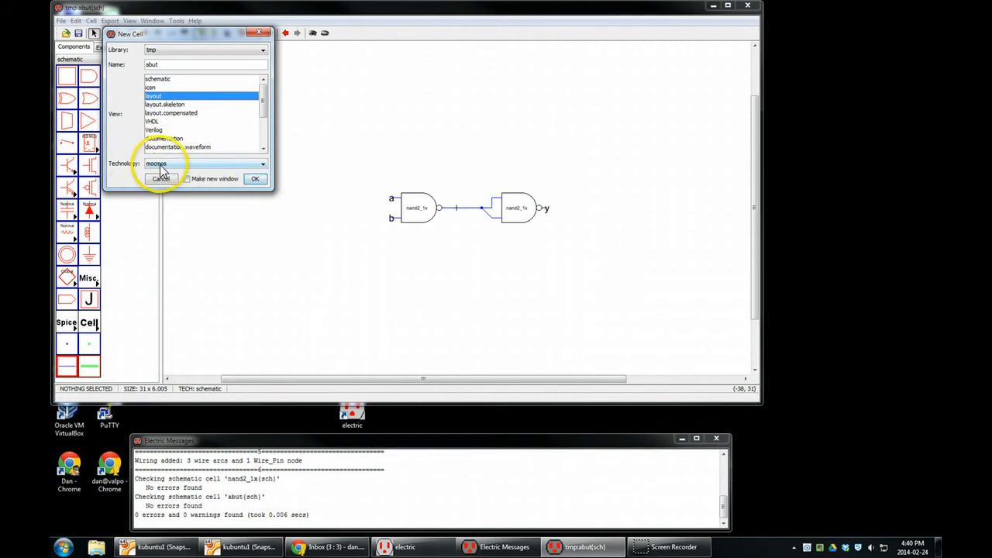
{"action": "left_click", "coordinate": [255, 179]}
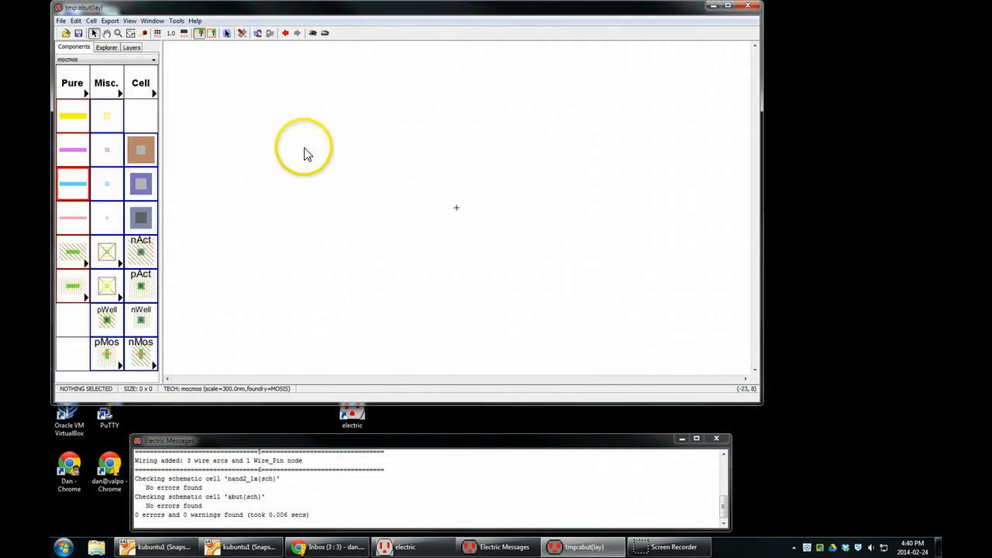
- Locate the abut cell in the library and view its schematic, then return to its layout
{"action": "left_click", "coordinate": [106, 48]}
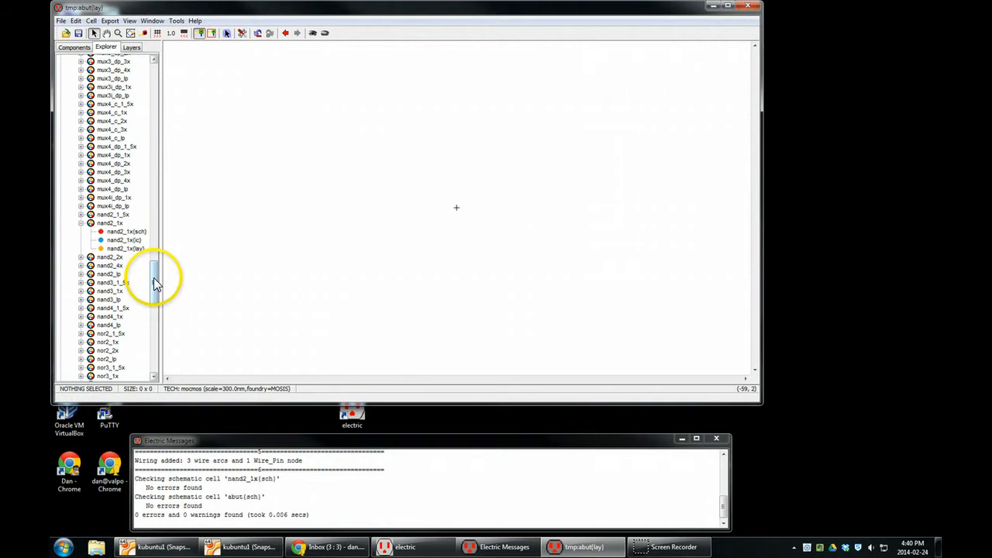
{"action": "left_click_drag", "start_coordinate": [155, 277], "coordinate": [170, 82]}
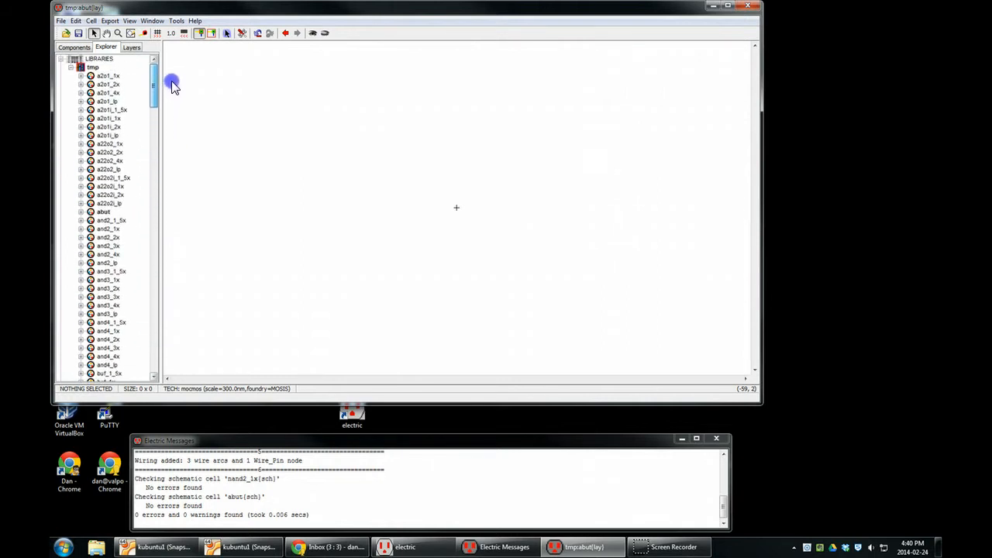
{"action": "left_click", "coordinate": [104, 212]}
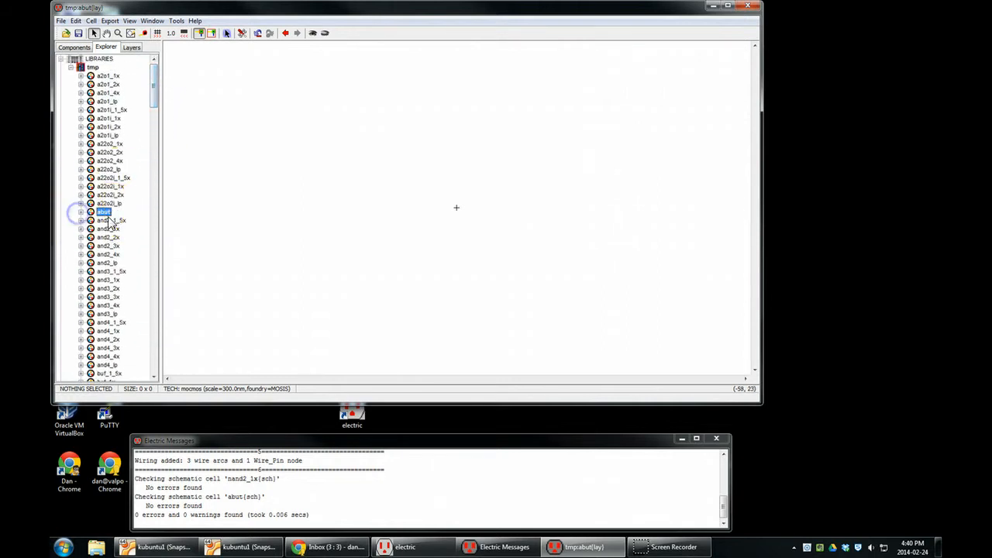
{"action": "left_click", "coordinate": [81, 212]}
{"action": "double_click", "coordinate": [112, 221]}
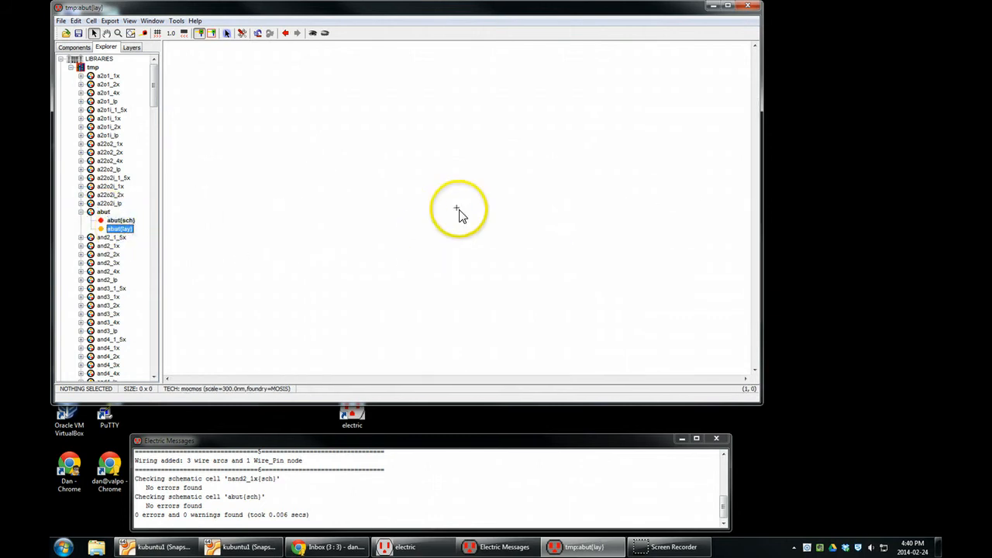
{"action": "double_click", "coordinate": [126, 220]}
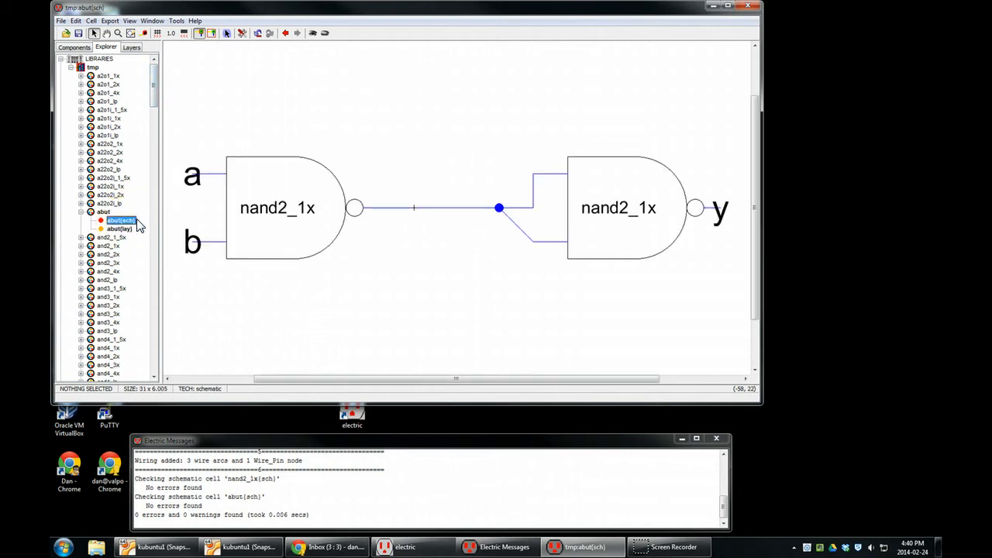
{"action": "double_click", "coordinate": [120, 228]}
- Place an instance of the nand2_1x layout cell beside the origin of the abut layout
{"action": "left_click_drag", "start_coordinate": [151, 111], "coordinate": [153, 308]}
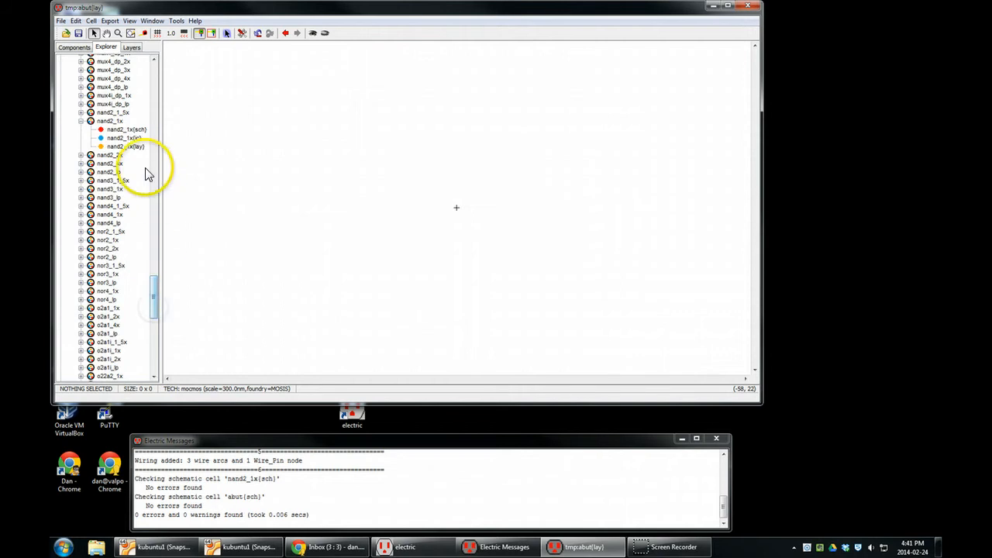
{"action": "left_click", "coordinate": [74, 47]}
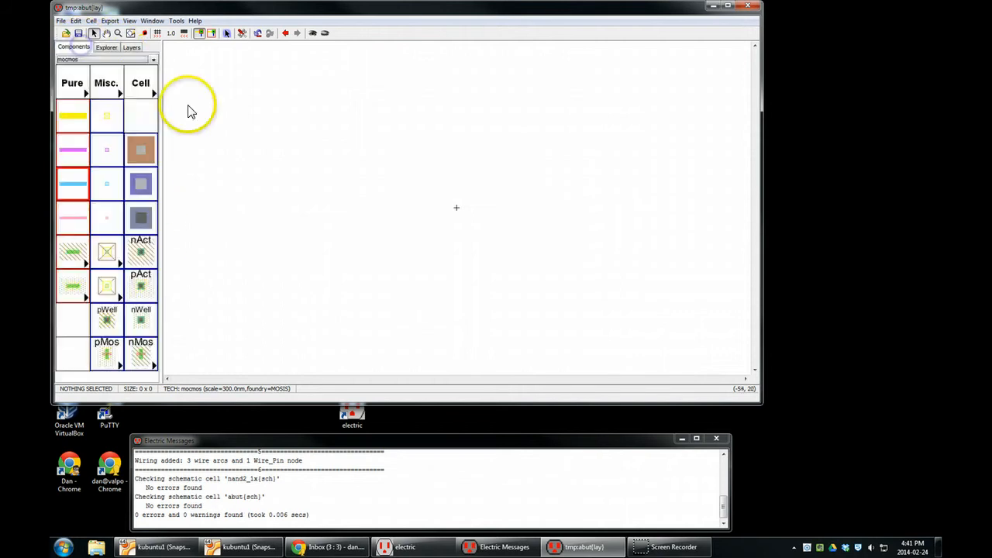
{"action": "left_click", "coordinate": [152, 77]}
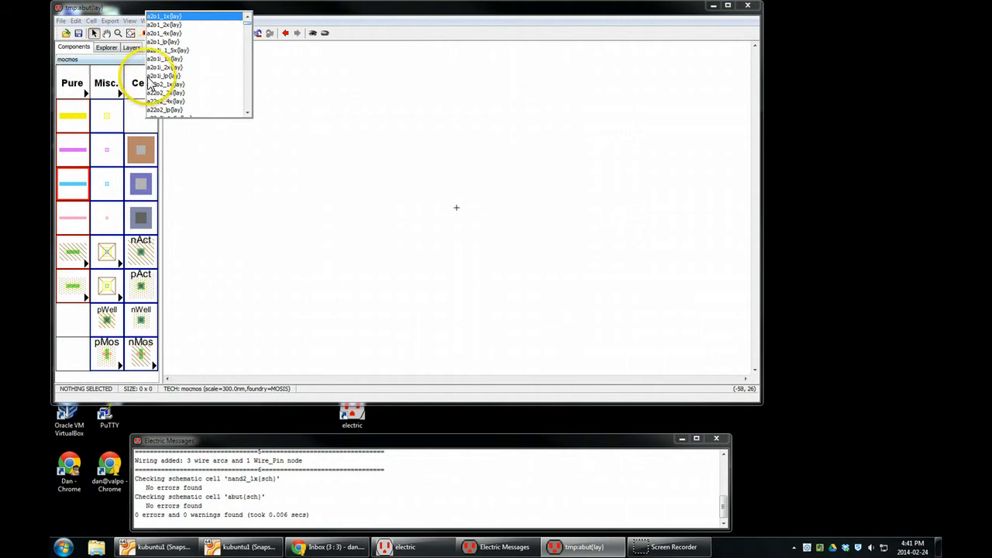
{"action": "left_click_drag", "start_coordinate": [246, 22], "coordinate": [249, 84]}
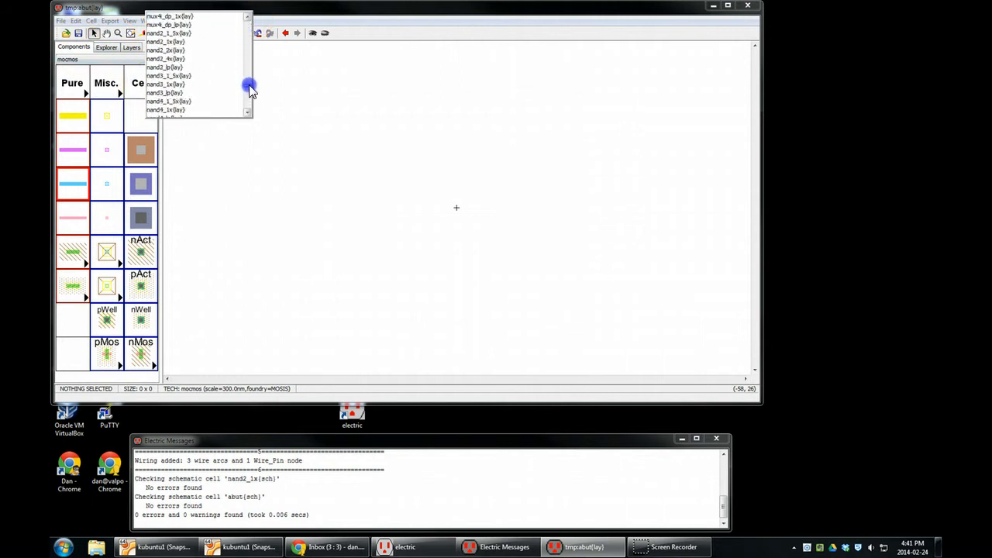
{"action": "left_click", "coordinate": [173, 50]}
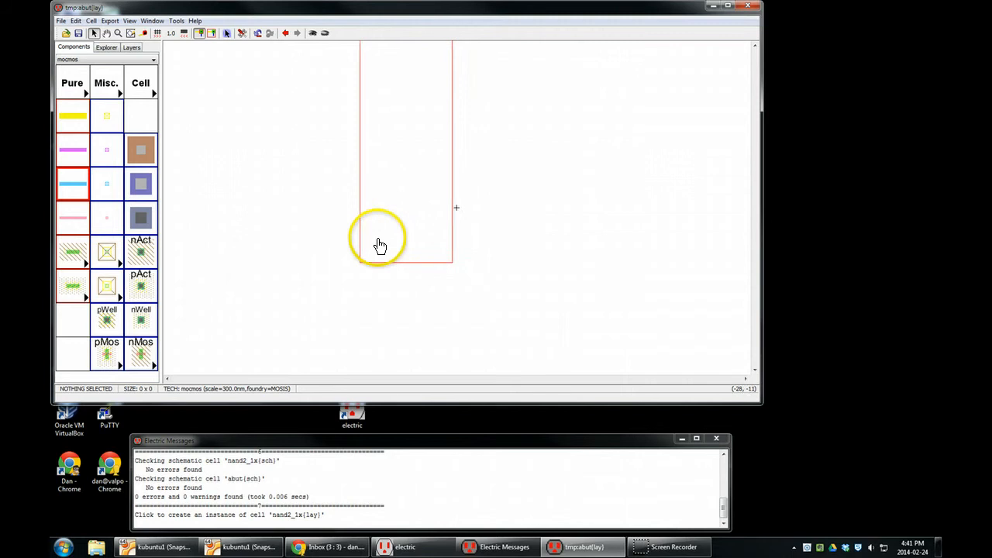
{"action": "left_click", "coordinate": [377, 292]}
{"action": "left_click", "coordinate": [417, 283]}
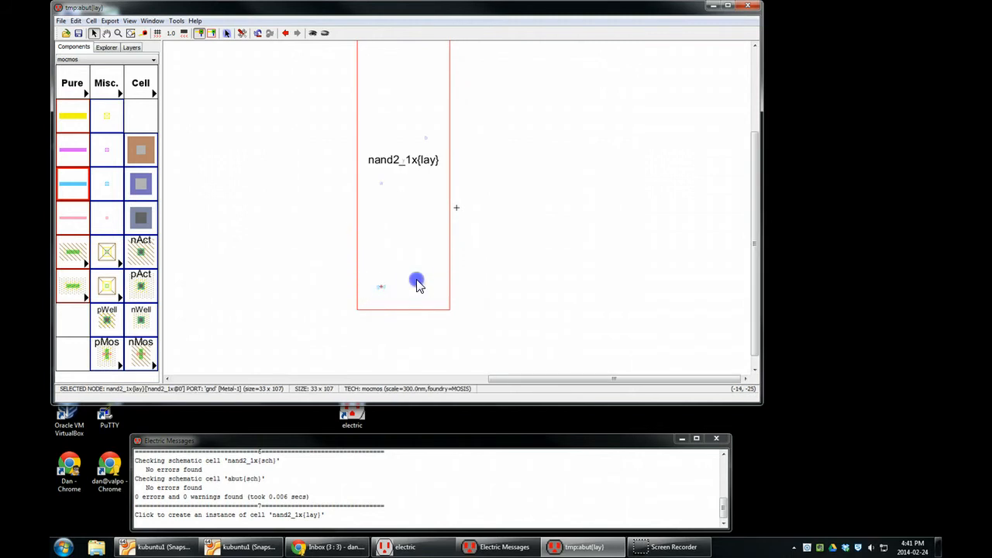
{"action": "left_click", "coordinate": [532, 259]}
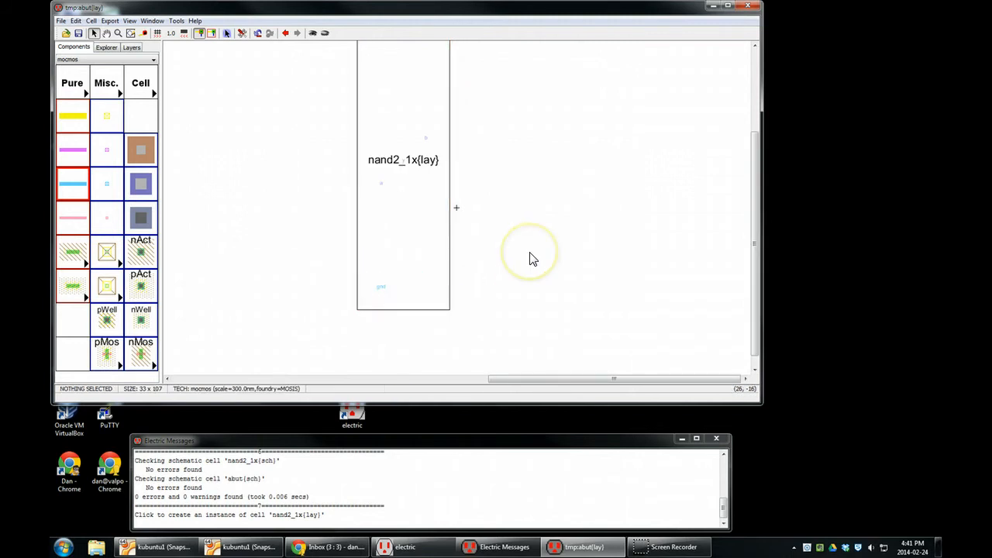
- Paste a second nand2_1x layout instance so that its edge abuts the first instance's right edge
{"action": "key", "text": "ctrl+v"}
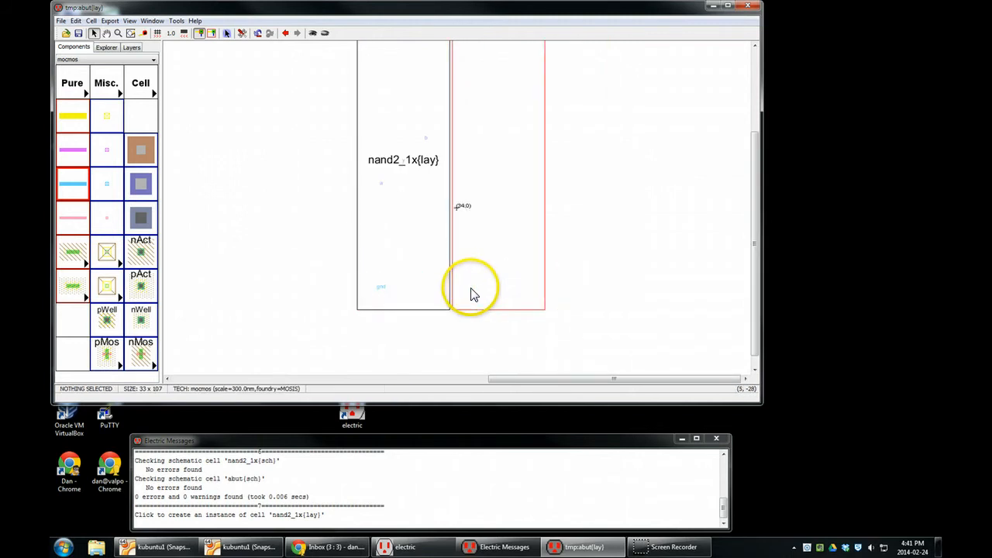
{"action": "left_click", "coordinate": [468, 293]}
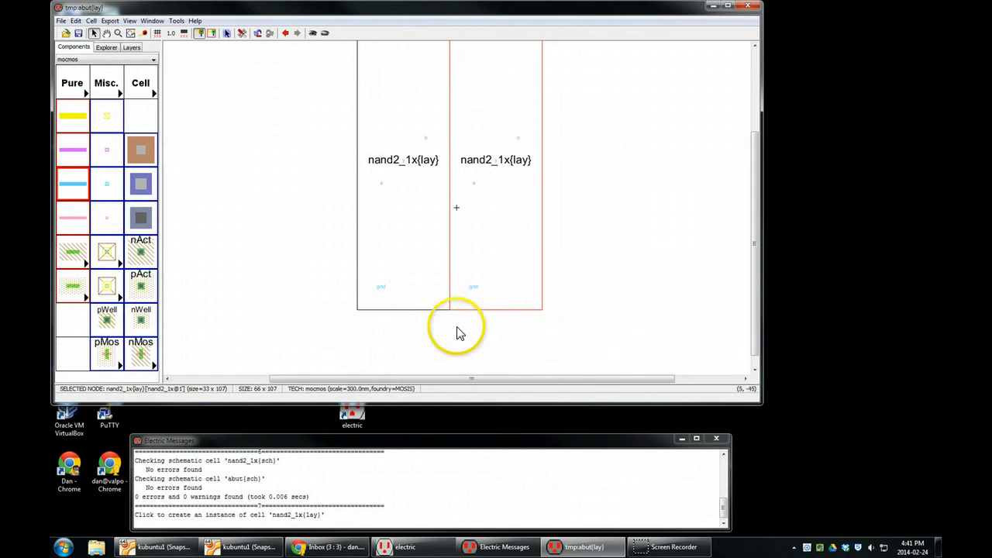
{"action": "left_click", "coordinate": [453, 343]}
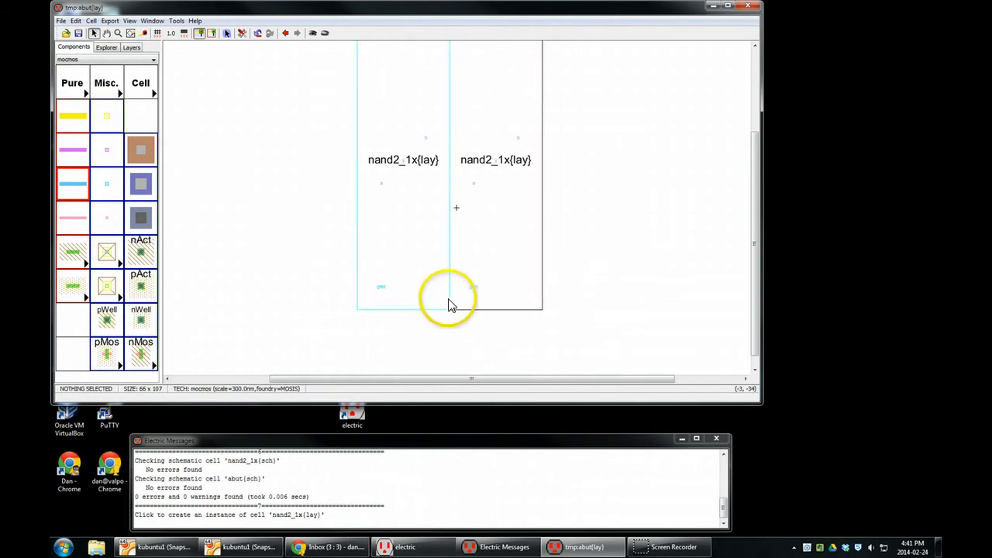
- Expand both nand2_1x instances in the abut layout to show their internal geometry
{"action": "left_click", "coordinate": [439, 279]}
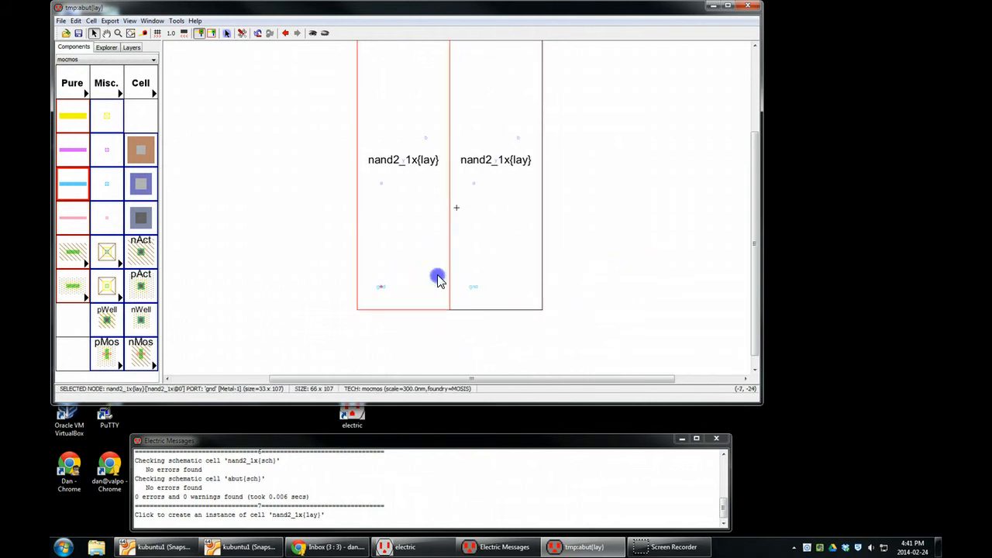
{"action": "left_click", "coordinate": [315, 36]}
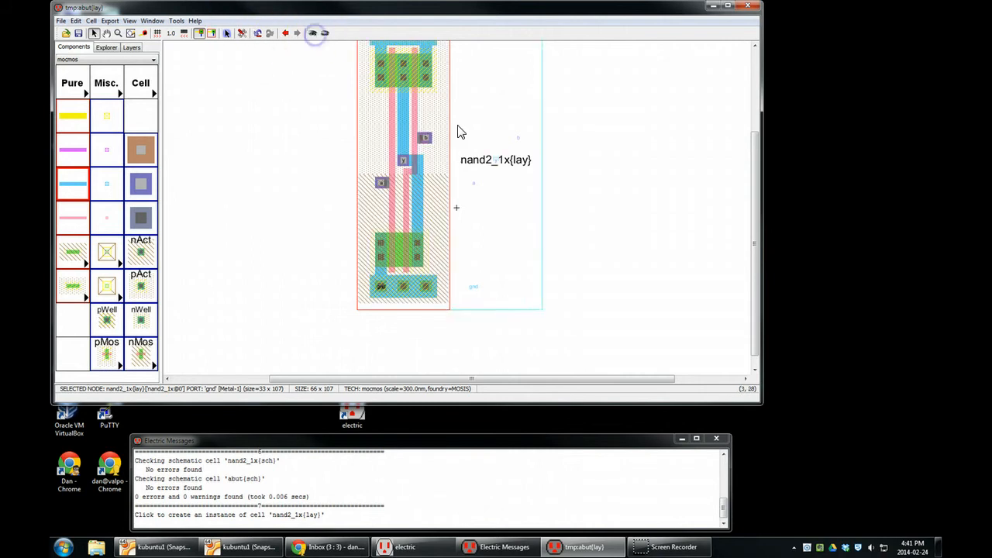
{"action": "left_click", "coordinate": [483, 151]}
{"action": "left_click", "coordinate": [568, 151]}
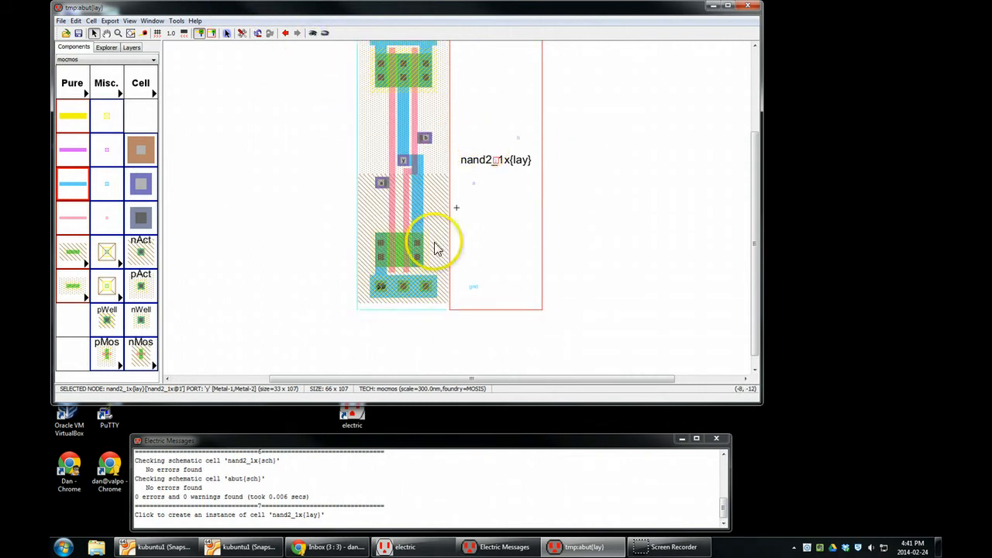
{"action": "left_click", "coordinate": [312, 33]}
{"action": "left_click", "coordinate": [680, 303]}
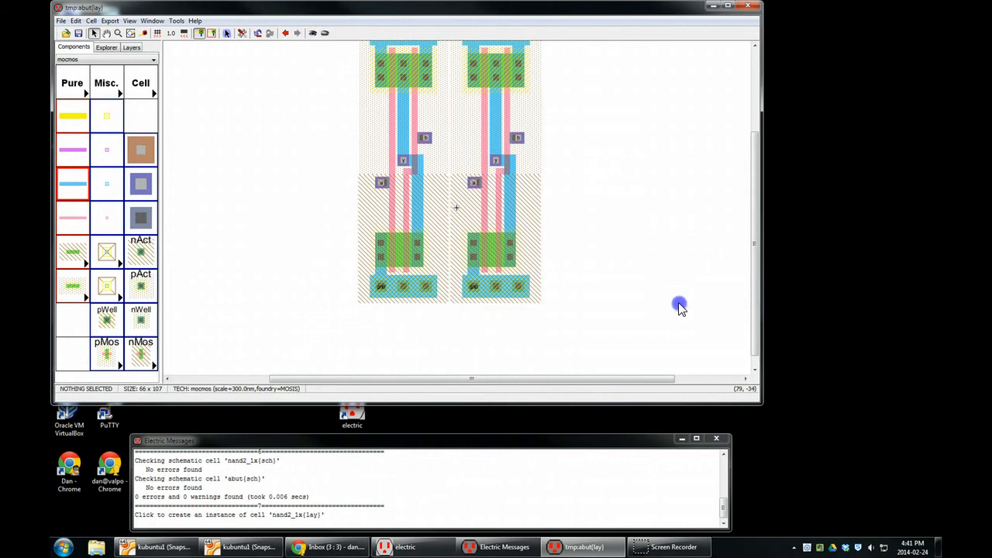
- Connect the gnd ports of the two abutted nand2_1x instances with a Metal-1 arc
{"action": "scroll", "coordinate": [453, 299], "scroll_direction": "up", "scroll_amount": 1}
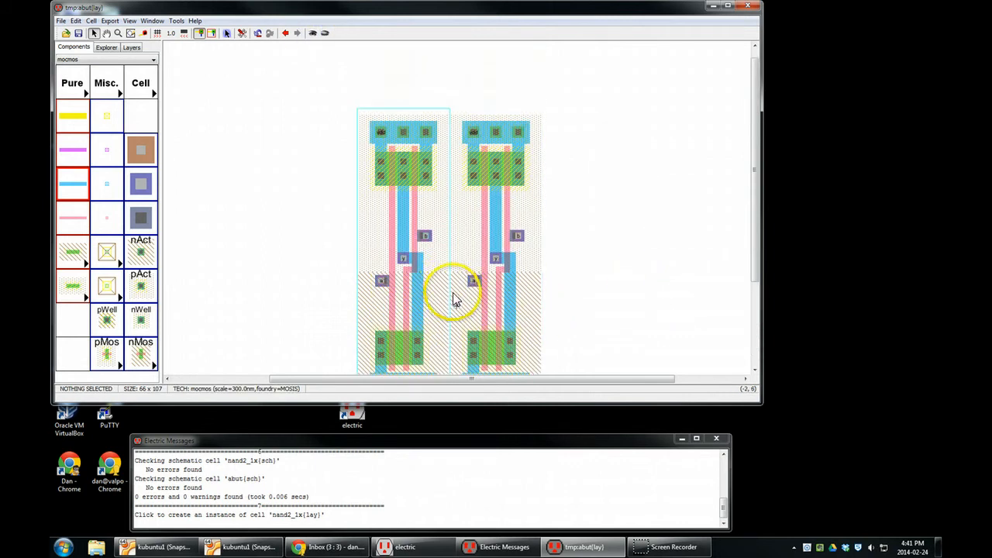
{"action": "scroll", "coordinate": [453, 301], "scroll_direction": "down", "scroll_amount": 1}
{"action": "scroll", "coordinate": [451, 300], "scroll_direction": "up", "scroll_amount": 7, "text": "ctrl"}
{"action": "scroll", "coordinate": [449, 302], "scroll_direction": "up", "scroll_amount": 2, "text": "ctrl"}
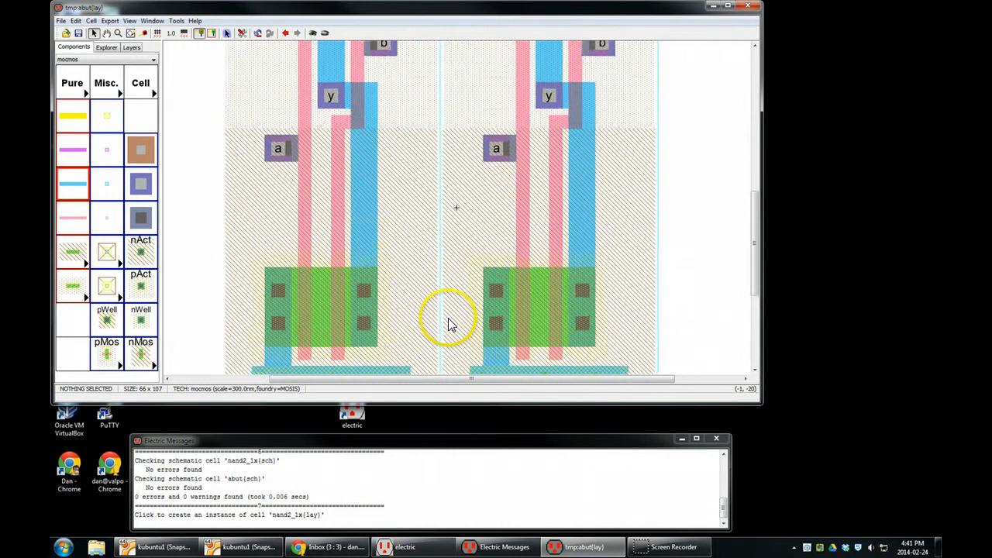
{"action": "middle_click_drag", "start_coordinate": [448, 320], "coordinate": [456, 133]}
{"action": "scroll", "coordinate": [451, 225], "scroll_direction": "up", "scroll_amount": 1}
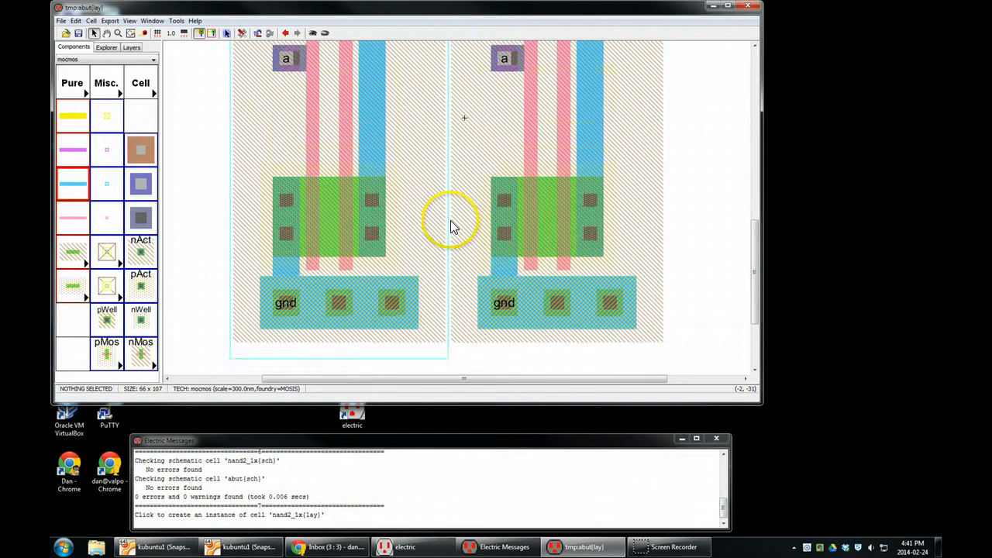
{"action": "scroll", "coordinate": [449, 224], "scroll_direction": "down", "scroll_amount": 1}
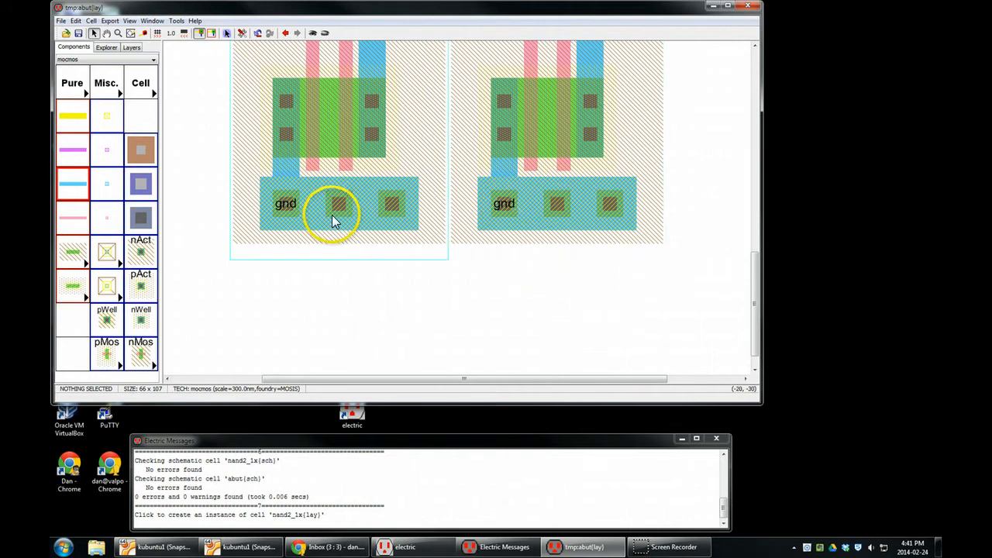
{"action": "left_click", "coordinate": [510, 213]}
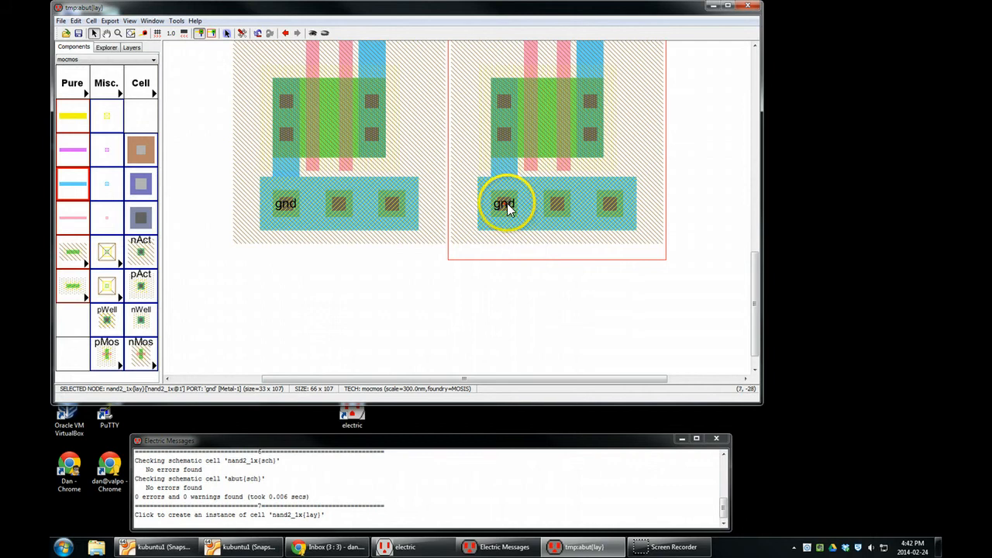
{"action": "right_click_drag", "start_coordinate": [507, 204], "coordinate": [342, 222]}
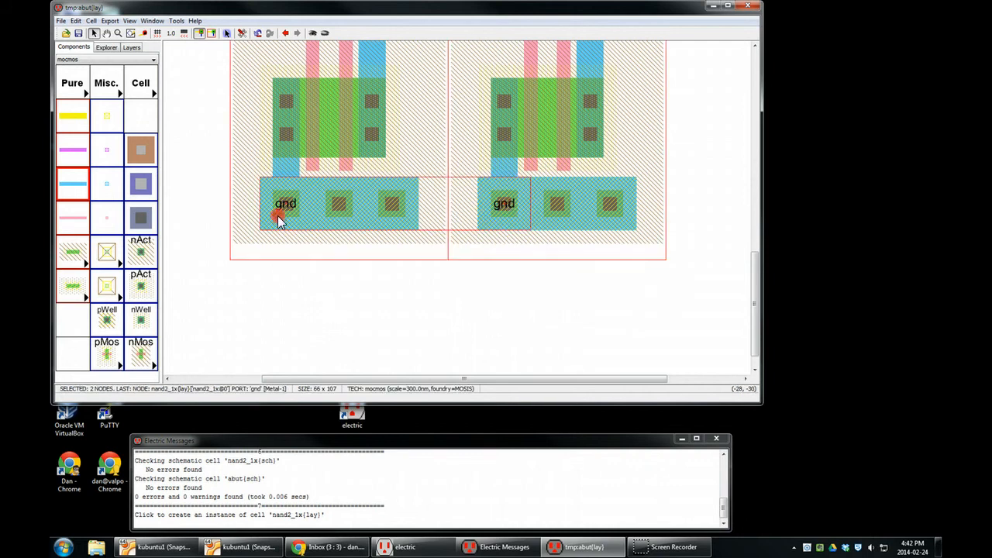
{"action": "right_click_drag", "start_coordinate": [278, 215], "coordinate": [278, 214]}
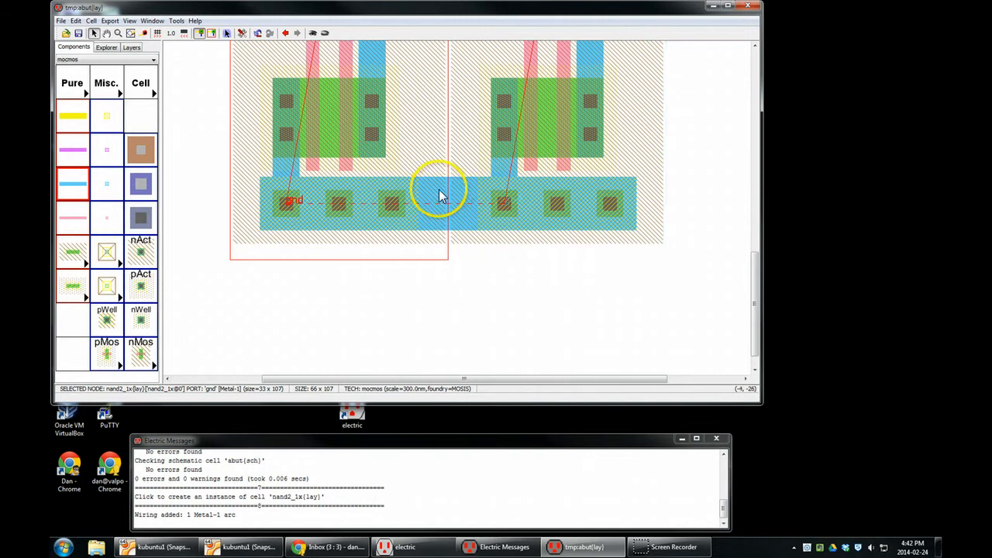
- Connect the vdd ports of the two nand2_1x instances with a Metal-1 arc
{"action": "left_click_drag", "start_coordinate": [759, 286], "coordinate": [762, 107]}
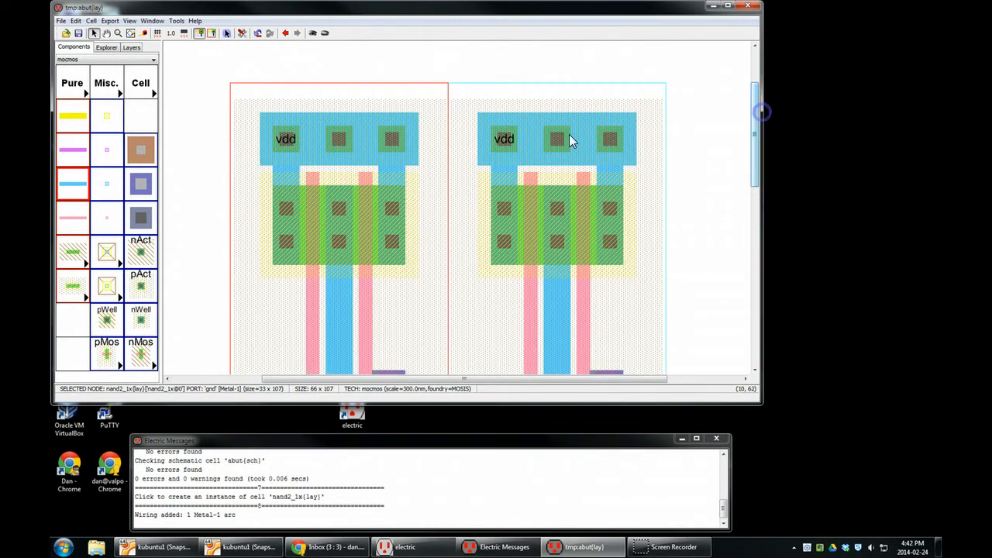
{"action": "left_click", "coordinate": [506, 145]}
{"action": "right_click_drag", "start_coordinate": [506, 144], "coordinate": [334, 143]}
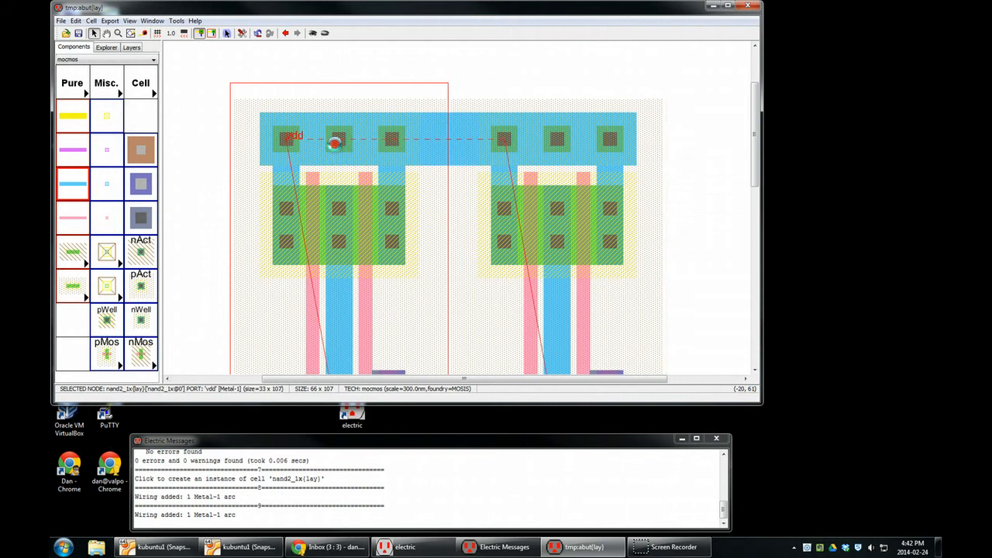
{"action": "left_click_drag", "start_coordinate": [755, 116], "coordinate": [742, 281]}
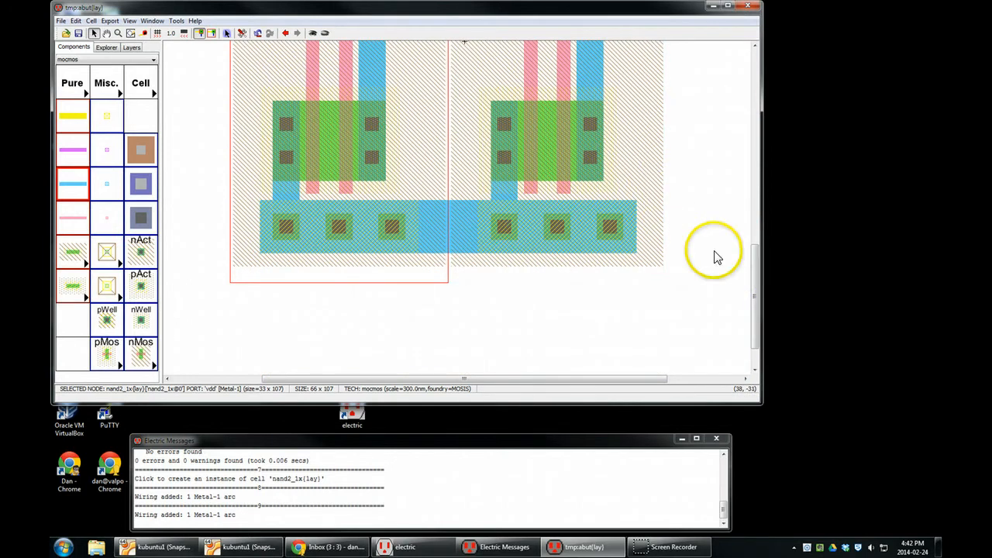
{"action": "left_click_drag", "start_coordinate": [753, 295], "coordinate": [739, 215]}
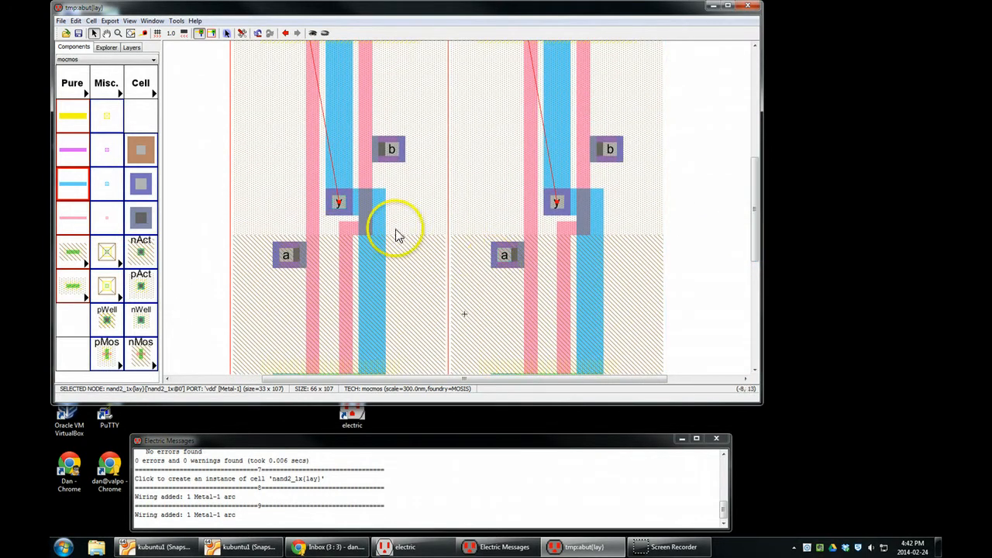
{"action": "right_click", "coordinate": [361, 202]}
{"action": "right_click_drag", "start_coordinate": [414, 214], "coordinate": [461, 238]}
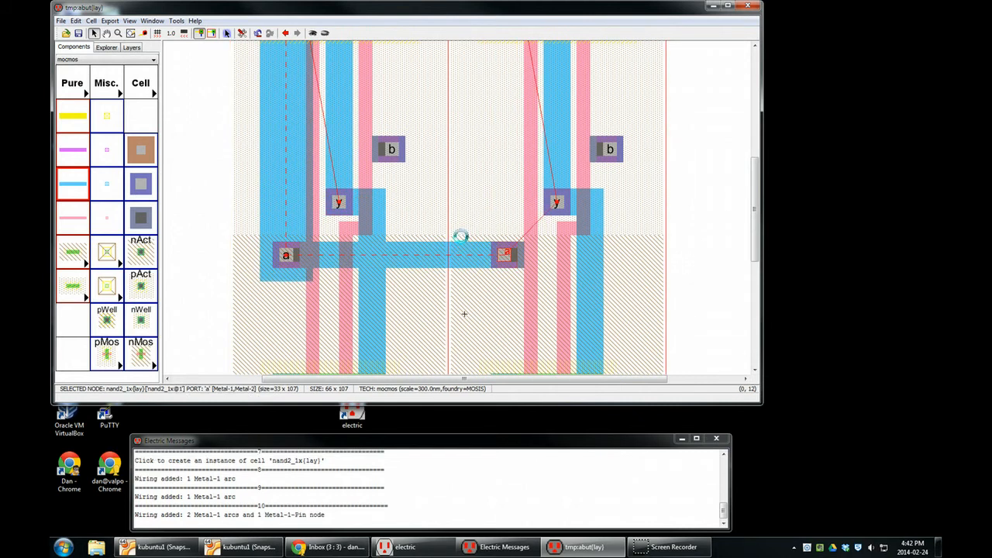
{"action": "key", "text": "ctrl+z"}
- Wire output y of the left nand2_1x instance to input a of the right instance in Metal-1
{"action": "left_click", "coordinate": [339, 205]}
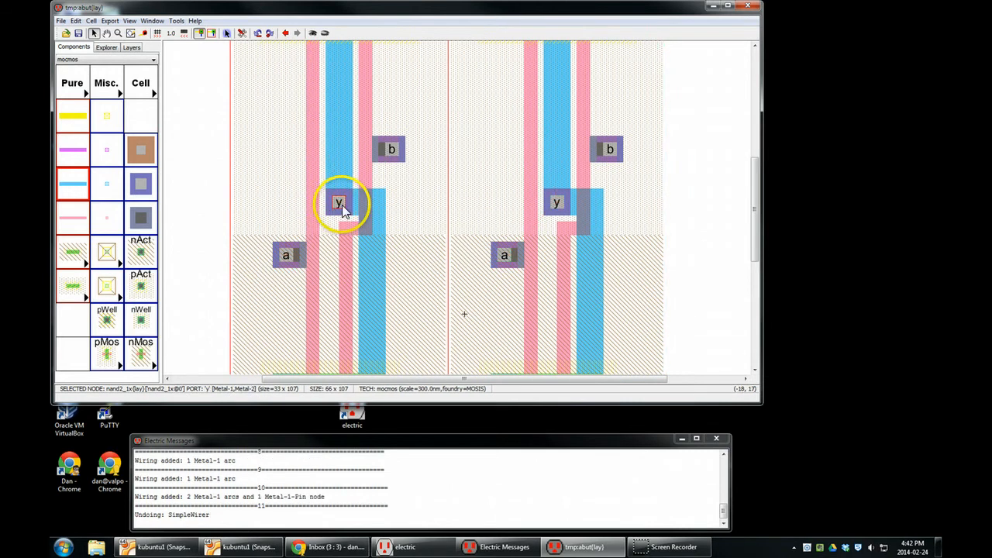
{"action": "right_click_drag", "start_coordinate": [343, 209], "coordinate": [507, 257]}
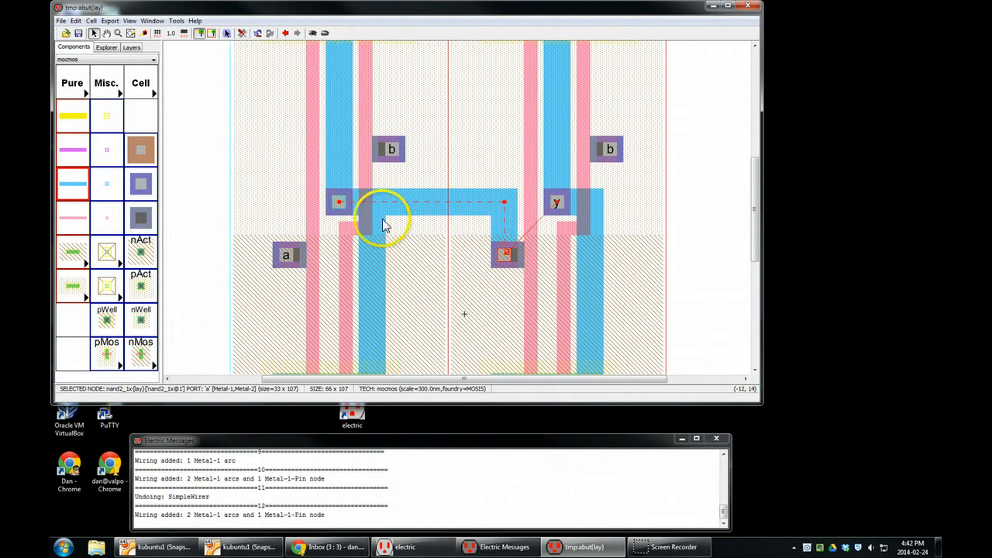
{"action": "left_click", "coordinate": [700, 224]}
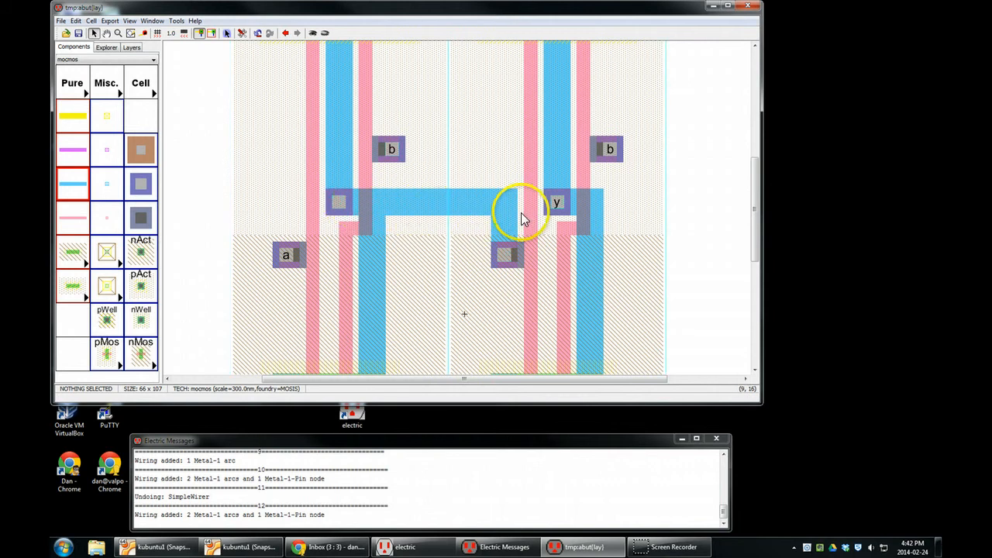
- Run the design rule check on the abut layout and examine the first error and its rule number
{"action": "key", "text": "F5"}
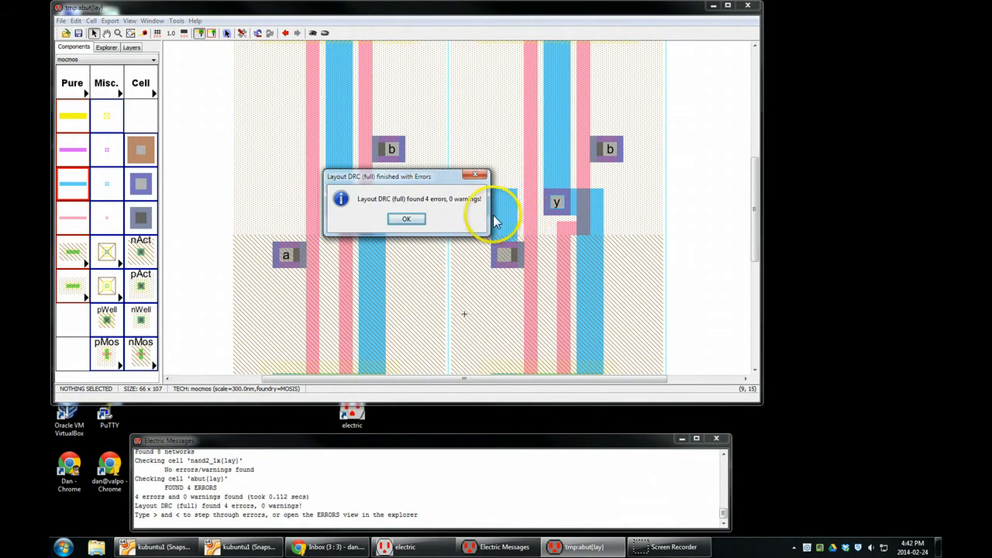
{"action": "left_click", "coordinate": [406, 220]}
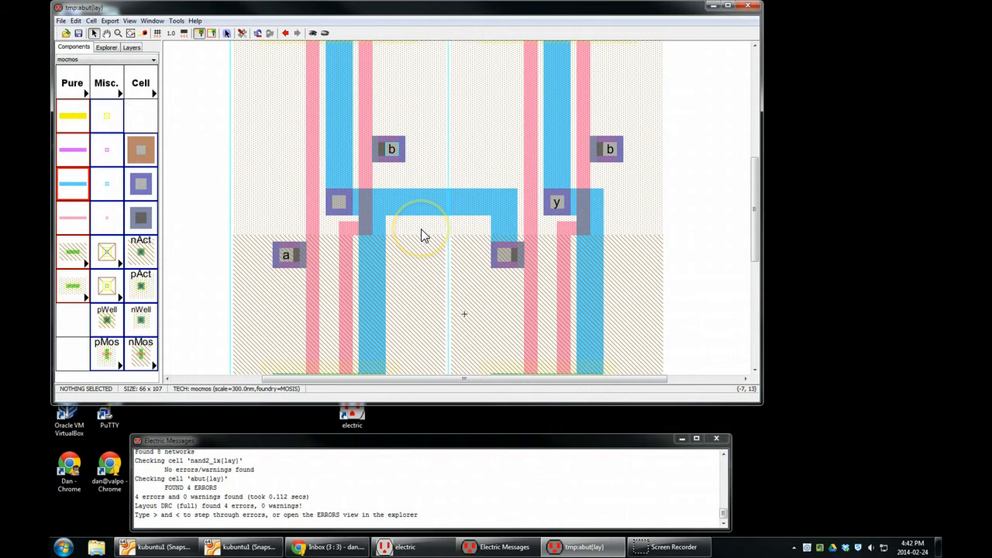
{"action": "key", "text": "greater"}
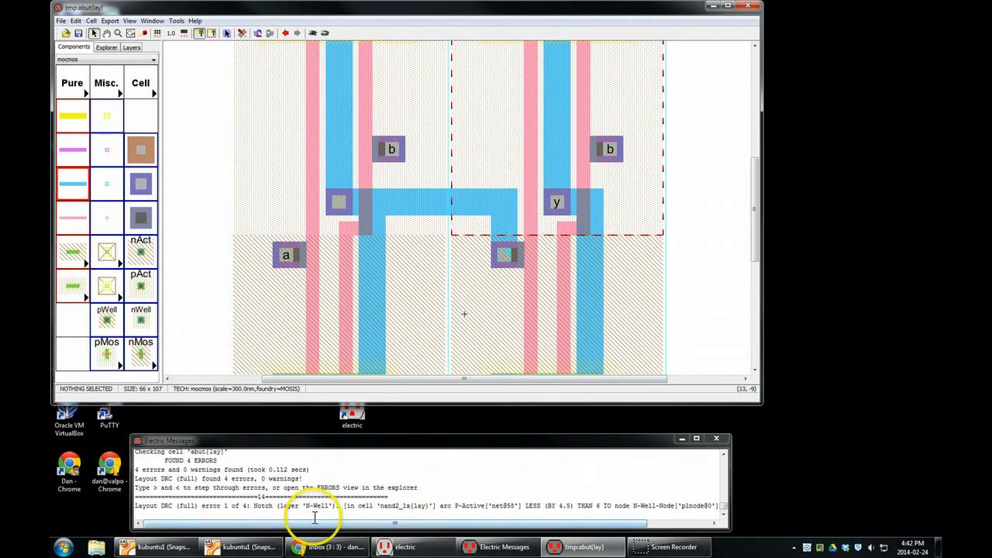
{"action": "left_click_drag", "start_coordinate": [317, 526], "coordinate": [403, 525]}
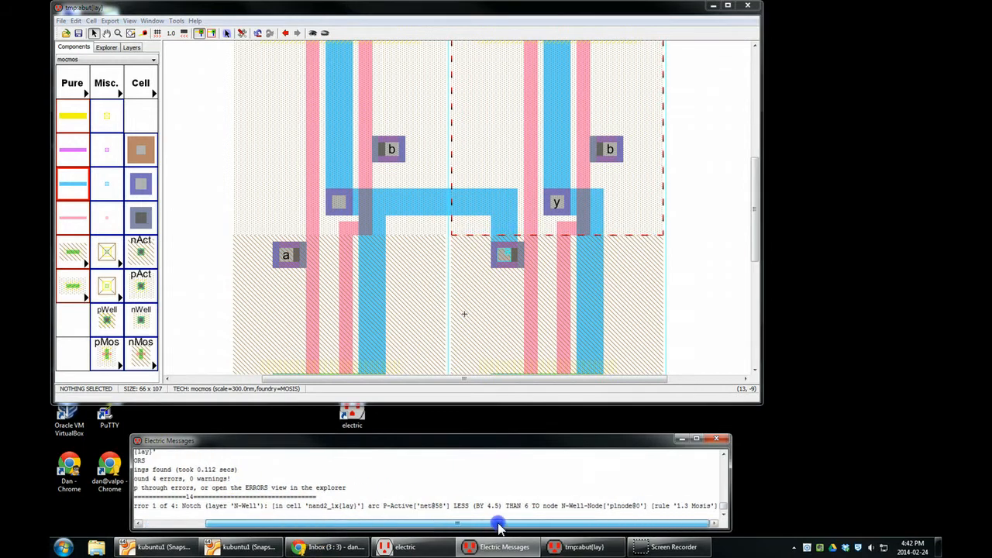
{"action": "left_click", "coordinate": [700, 505]}
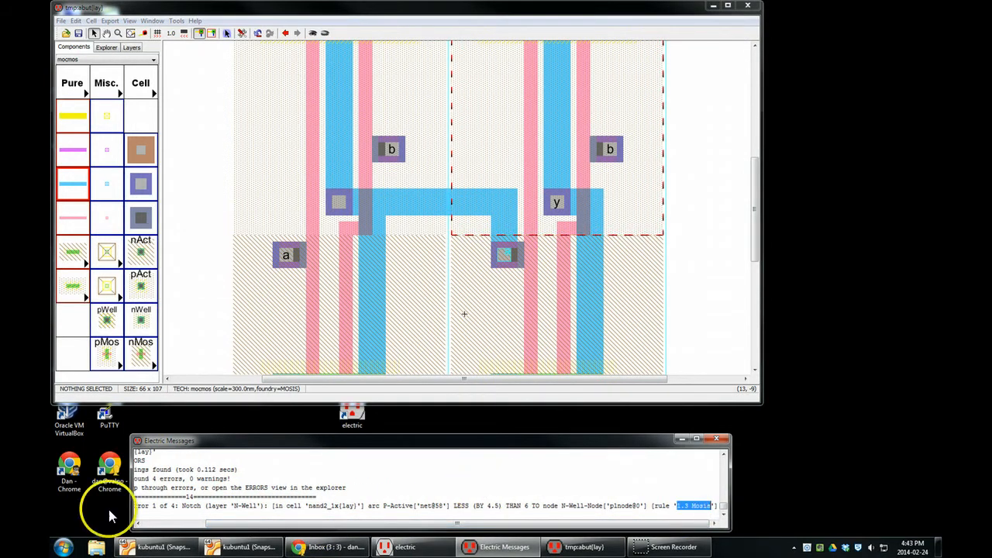
- Switch to Chrome and open the MOSIS website's IC fabrication page in a new tab
{"action": "left_click", "coordinate": [331, 544]}
{"action": "key", "text": "ctrl+t"}
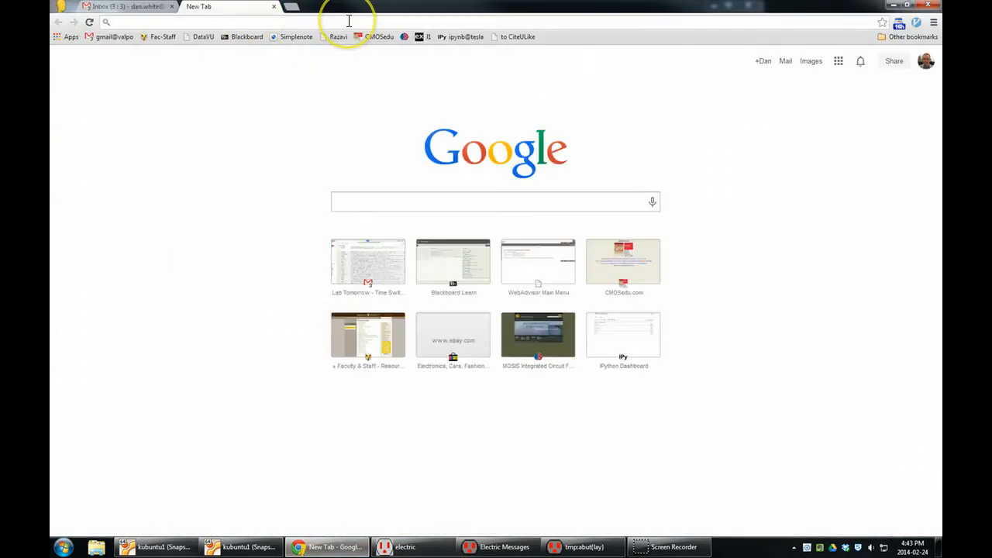
{"action": "type", "text": "mosis.com"}
{"action": "key", "text": "Return"}
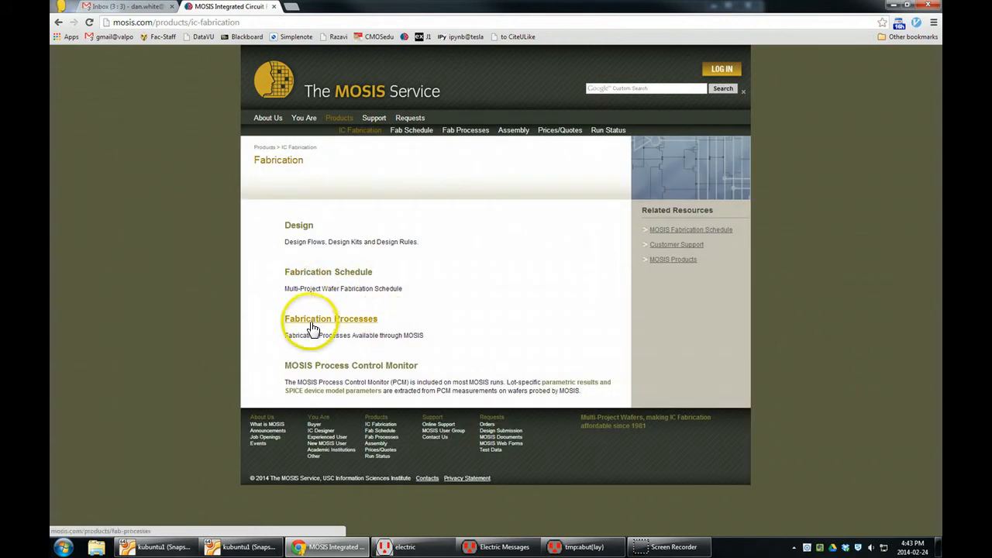
- Open the ON Semiconductor C5 process page under Fabrication Processes and examine its Design Rules table
{"action": "left_click", "coordinate": [313, 320]}
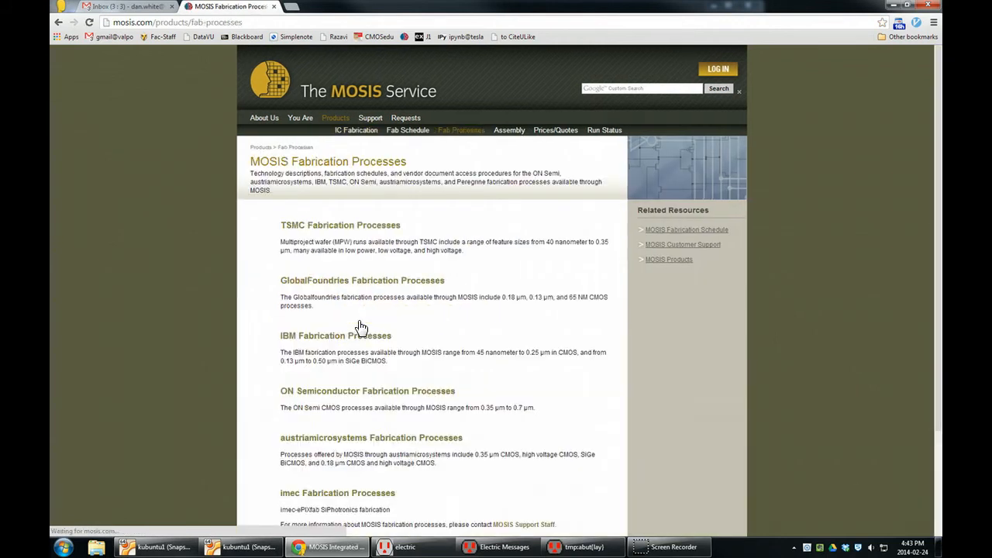
{"action": "left_click", "coordinate": [337, 395]}
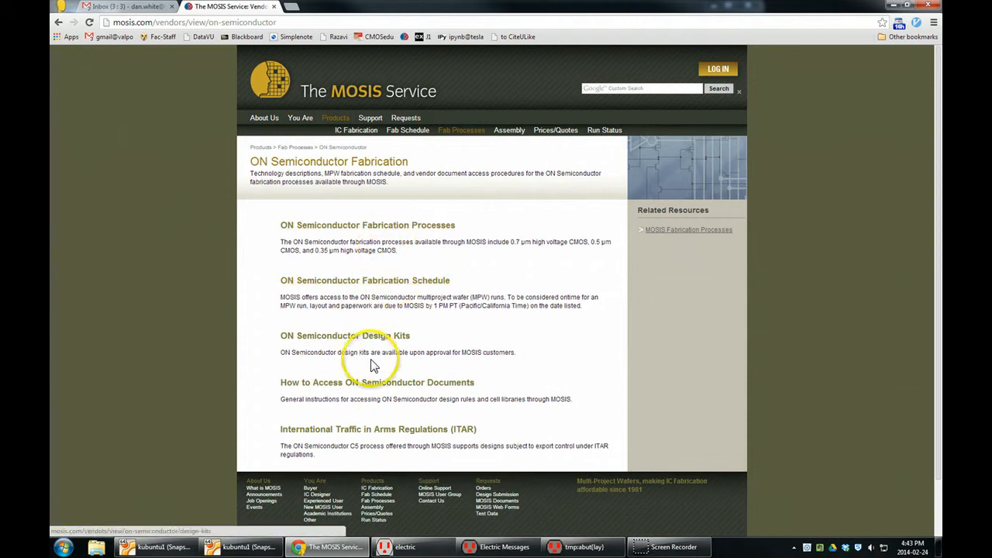
{"action": "left_click", "coordinate": [399, 225]}
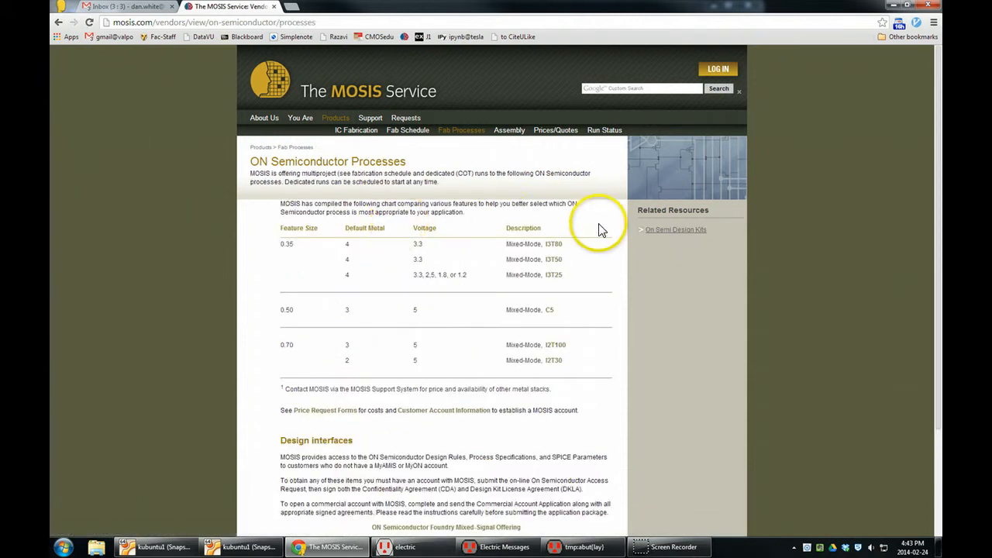
{"action": "left_click", "coordinate": [549, 312]}
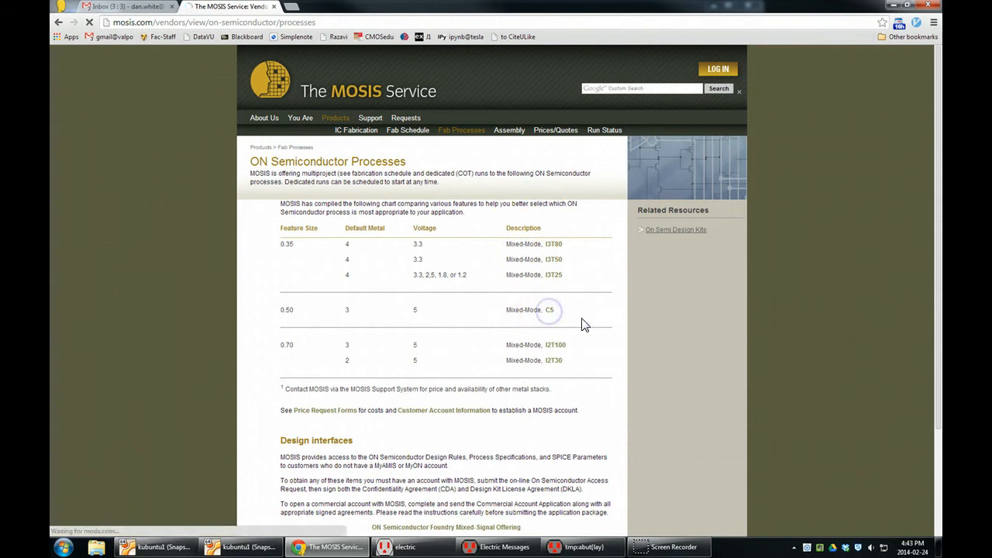
{"action": "scroll", "coordinate": [581, 332], "scroll_direction": "down", "scroll_amount": 2}
{"action": "scroll", "coordinate": [582, 334], "scroll_direction": "down", "scroll_amount": 1}
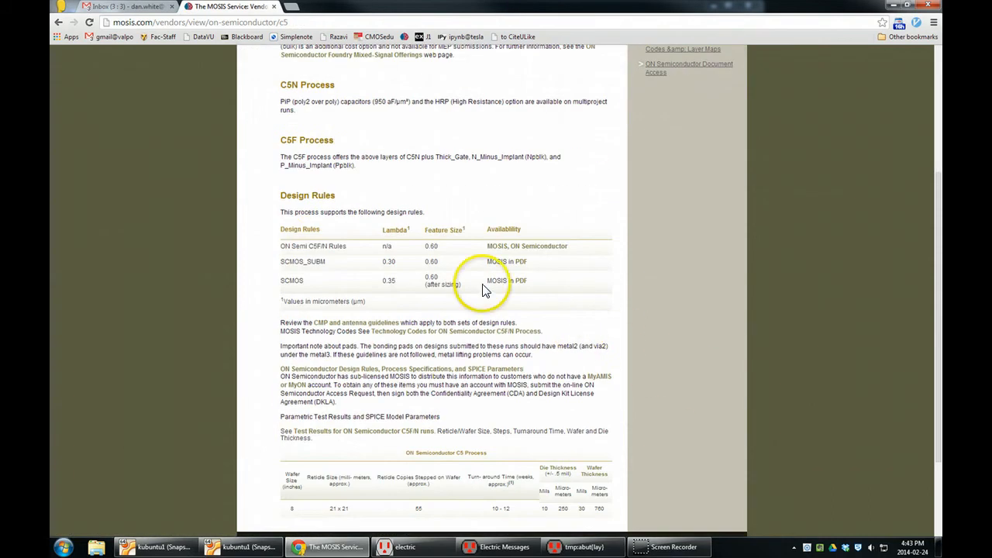
{"action": "left_click_drag", "start_coordinate": [261, 247], "coordinate": [326, 247]}
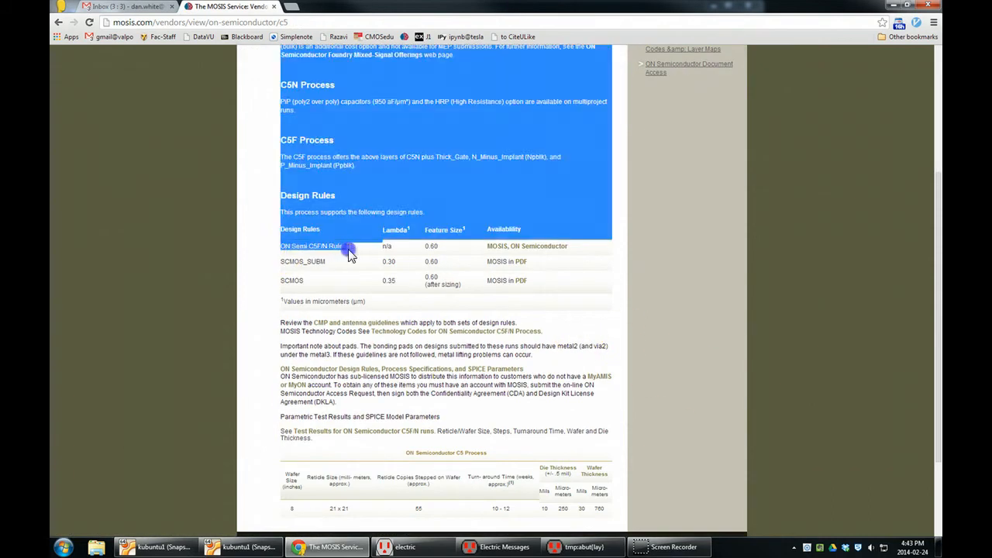
- Examine the listed C5 design rule sets and open the SCMOS_SUBM rules PDF in a new tab
{"action": "left_click", "coordinate": [345, 247]}
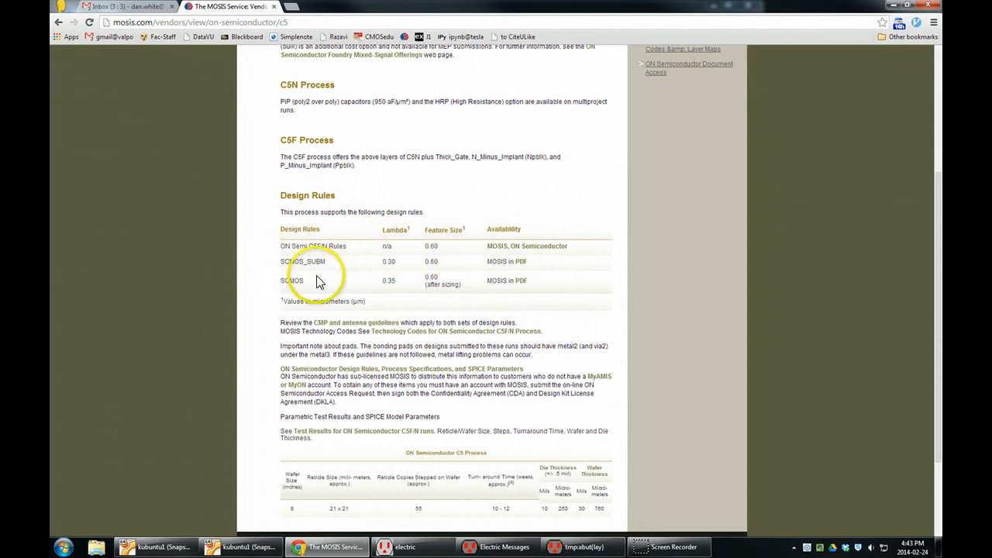
{"action": "left_click_drag", "start_coordinate": [280, 248], "coordinate": [349, 246]}
{"action": "mouse_move", "coordinate": [281, 267]}
{"action": "left_mouse_down"}
{"action": "mouse_move", "coordinate": [287, 259]}
{"action": "mouse_move", "coordinate": [327, 267]}
{"action": "mouse_move", "coordinate": [273, 263]}
{"action": "left_mouse_up"}
{"action": "left_click", "coordinate": [389, 262]}
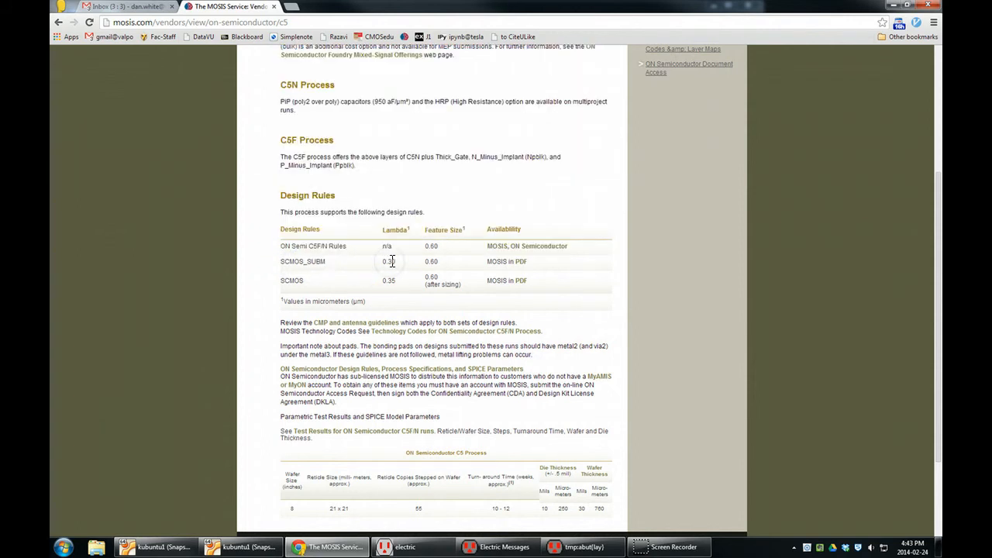
{"action": "middle_click", "coordinate": [522, 264]}
{"action": "left_click", "coordinate": [353, 10]}
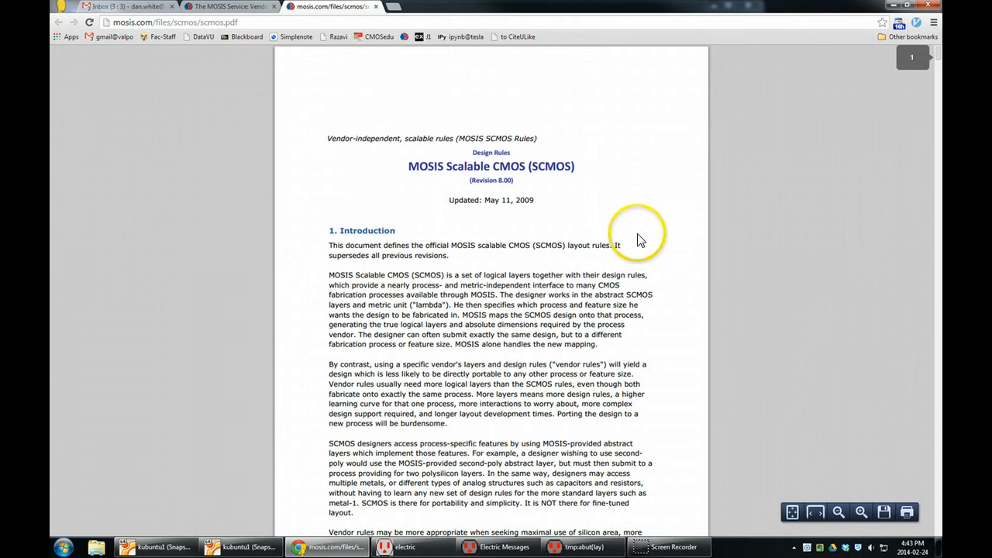
- Search the SCMOS rules document for rule 1.3 from the error message and examine the well rule table and its diagram
{"action": "left_click", "coordinate": [502, 546]}
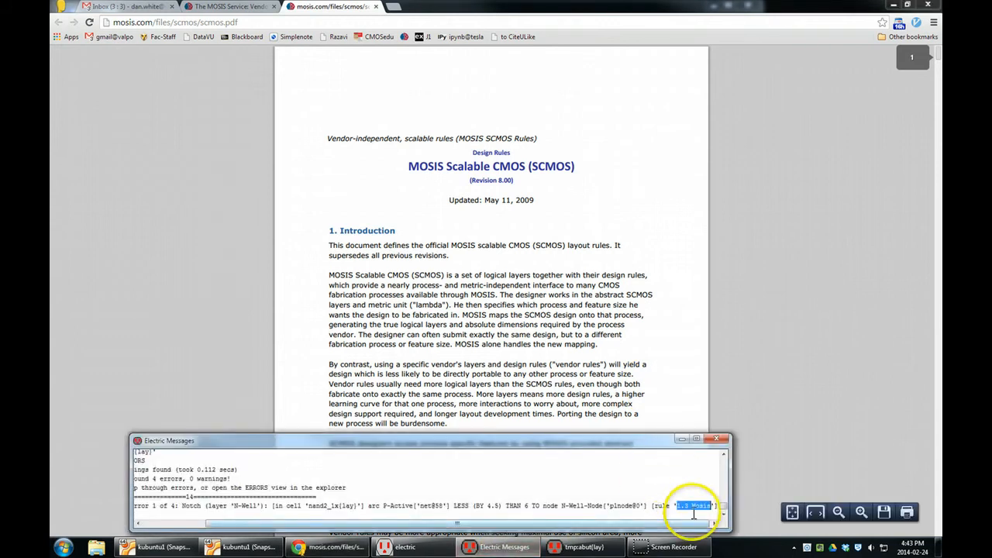
{"action": "left_click", "coordinate": [651, 334]}
{"action": "key", "text": "ctrl+f"}
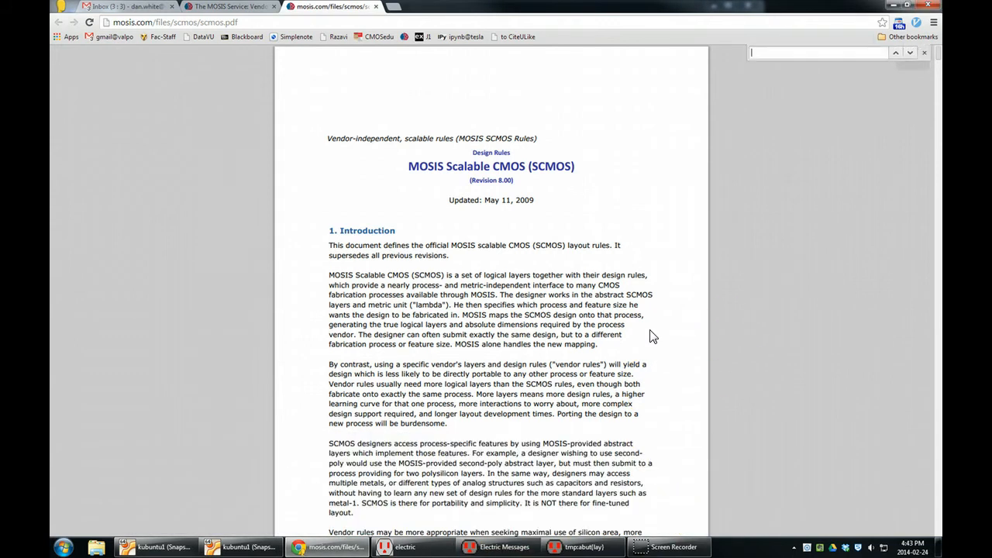
{"action": "key", "text": "Return"}
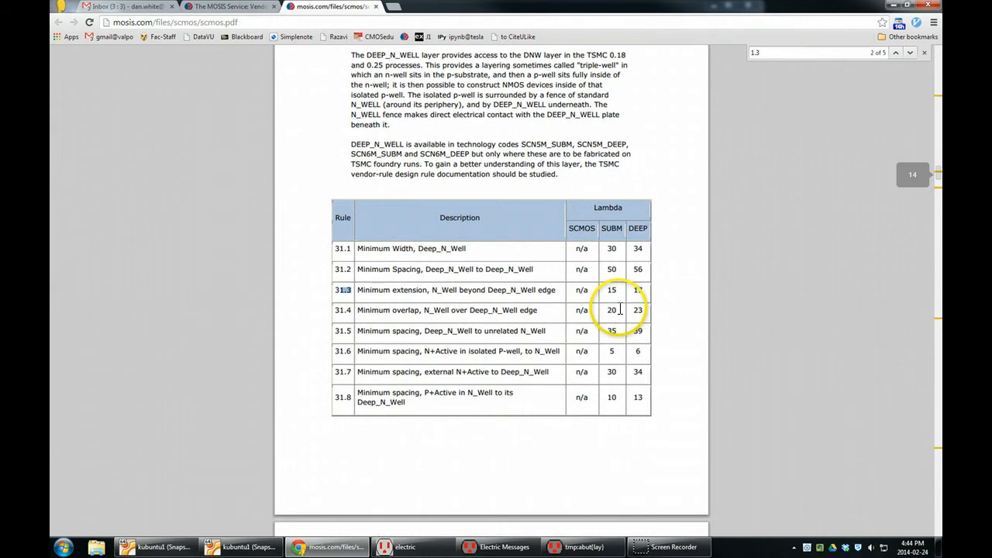
{"action": "key", "text": "Return"}
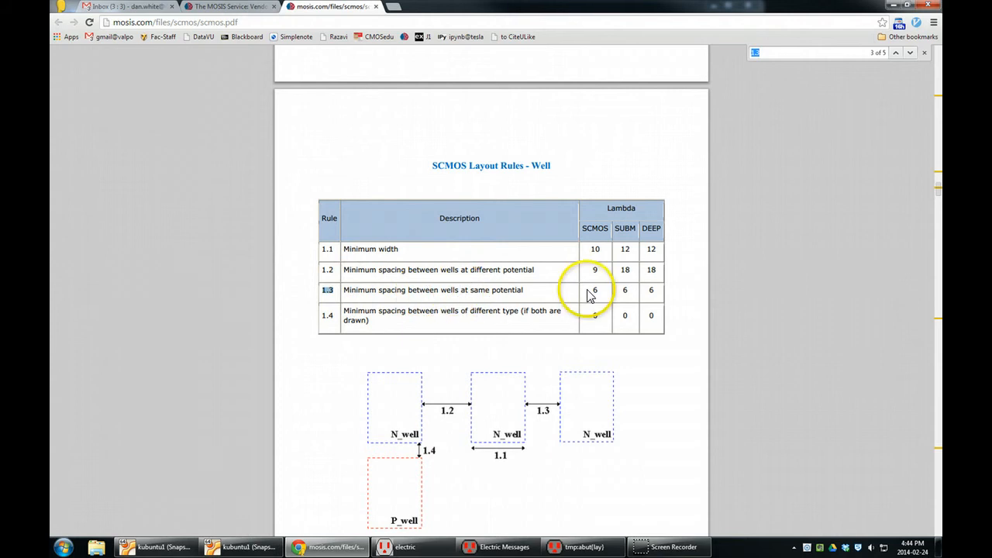
{"action": "scroll", "coordinate": [586, 294], "scroll_direction": "down", "scroll_amount": 1}
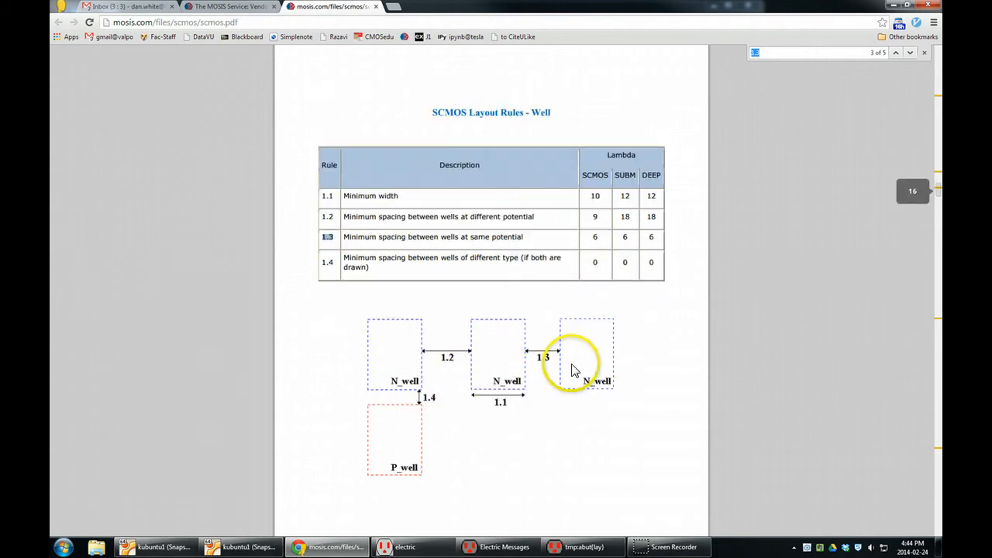
{"action": "scroll", "coordinate": [573, 371], "scroll_direction": "down", "scroll_amount": 1}
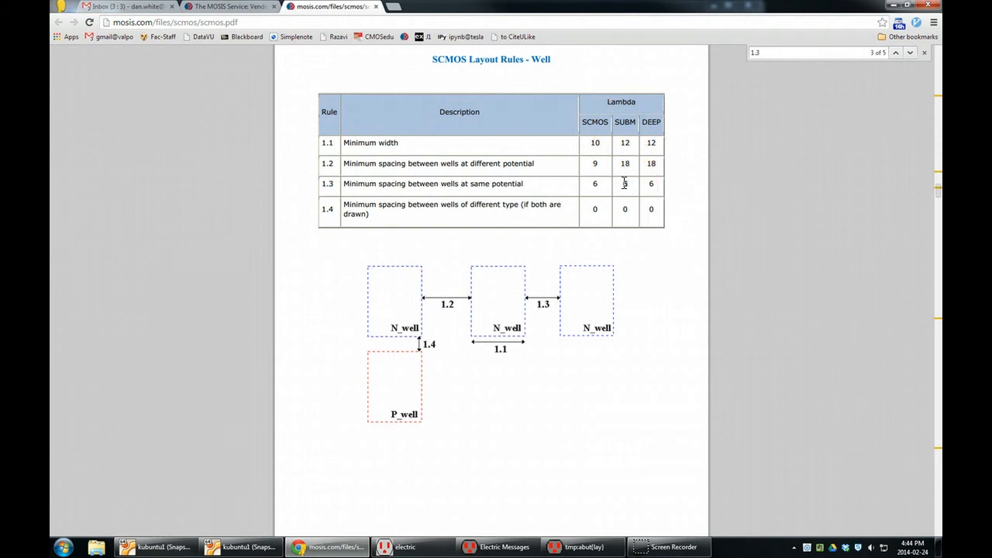
- Switch to the abut layout in Electric, shift the right nand2_1x instance 1 unit toward the left one, and recheck the design rules
{"action": "left_click", "coordinate": [571, 546]}
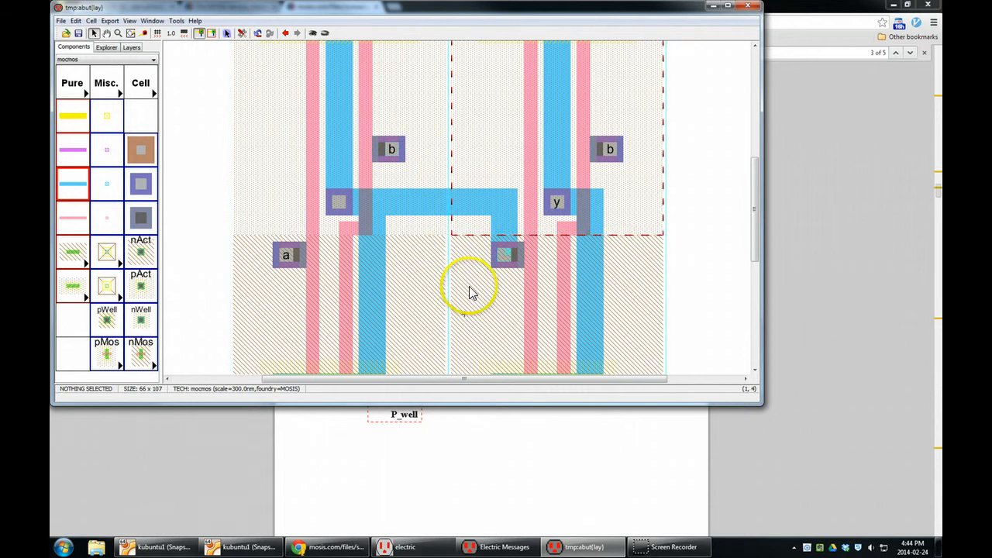
{"action": "left_click_drag", "start_coordinate": [753, 227], "coordinate": [755, 160]}
{"action": "left_click", "coordinate": [570, 116]}
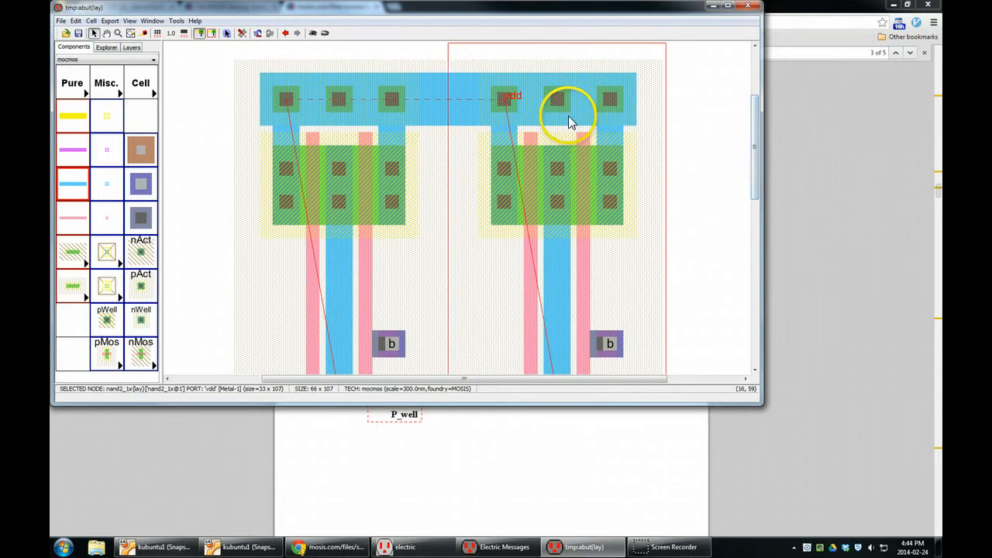
{"action": "left_click_drag", "start_coordinate": [478, 58], "coordinate": [476, 64]}
{"action": "left_click", "coordinate": [709, 139]}
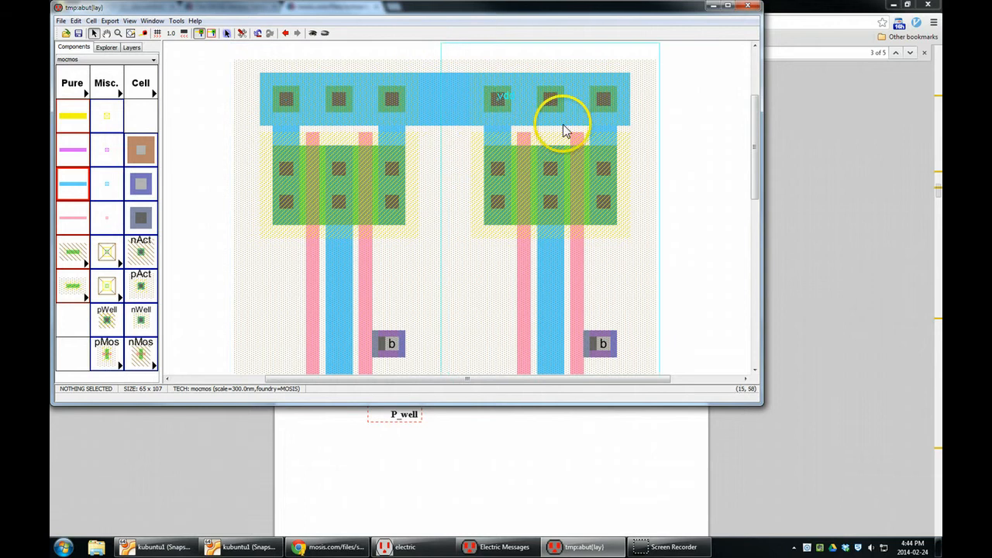
{"action": "left_click", "coordinate": [526, 554]}
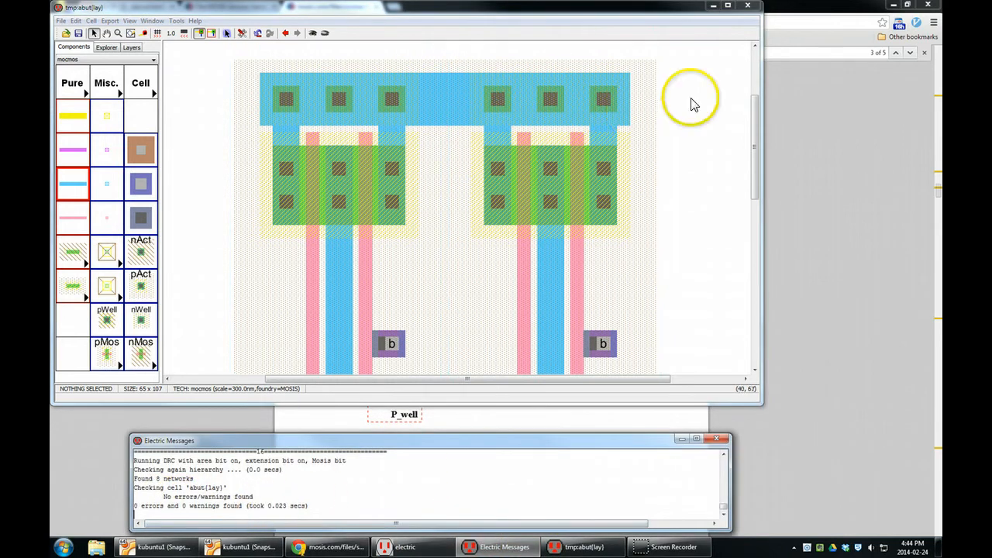
- Run the hierarchical DRC on the abut layout once more and read its report
{"action": "left_click_drag", "start_coordinate": [759, 112], "coordinate": [759, 182]}
{"action": "left_click", "coordinate": [151, 21]}
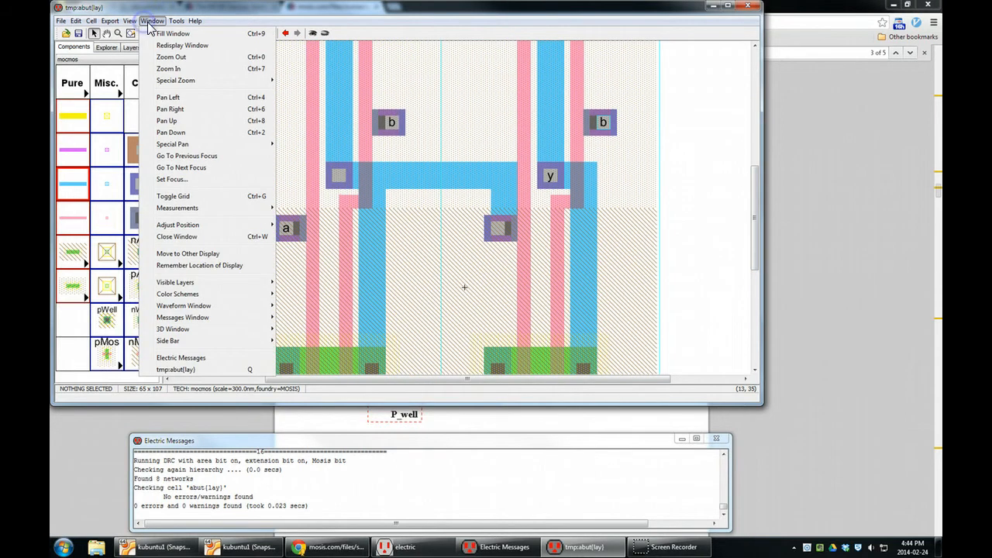
{"action": "mouse_move", "coordinate": [180, 21]}
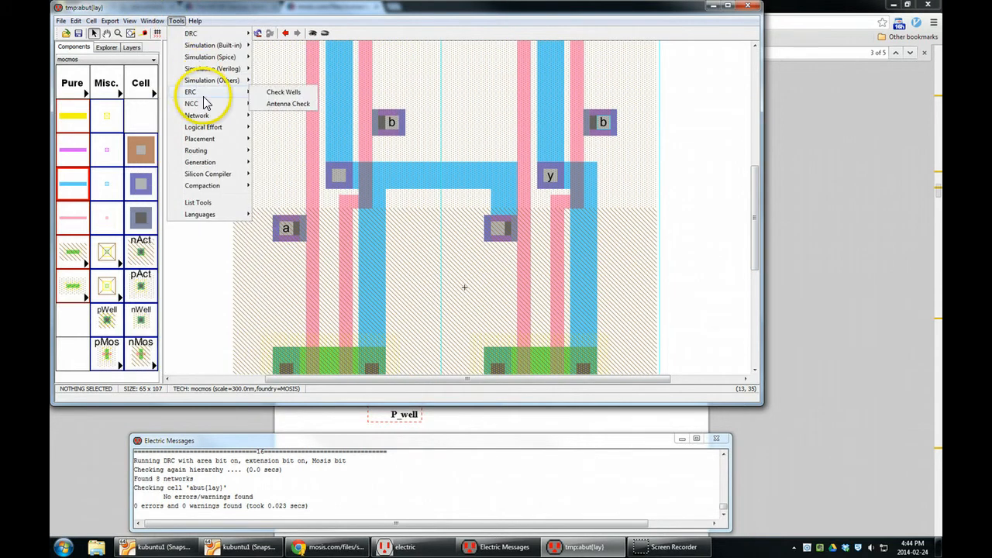
{"action": "mouse_move", "coordinate": [205, 105]}
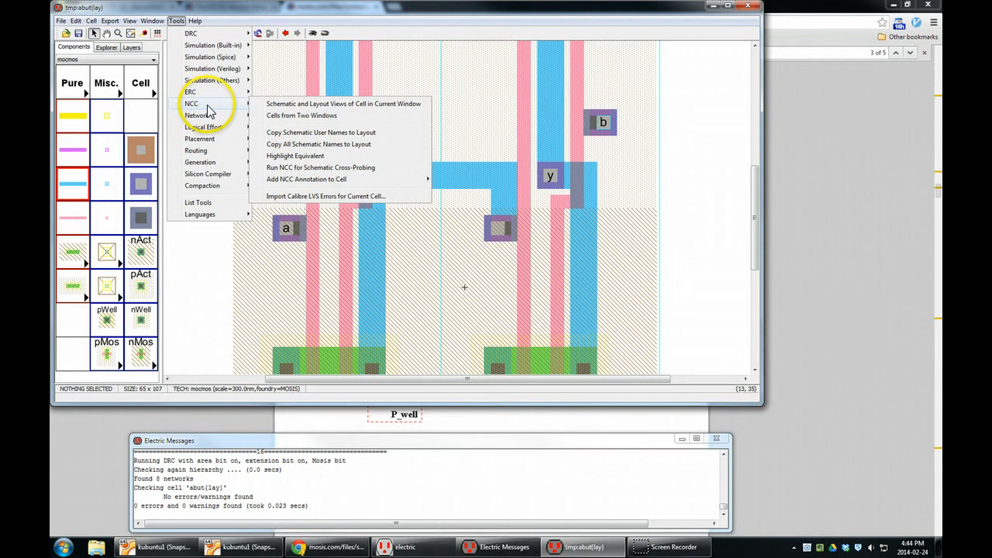
{"action": "mouse_move", "coordinate": [226, 36]}
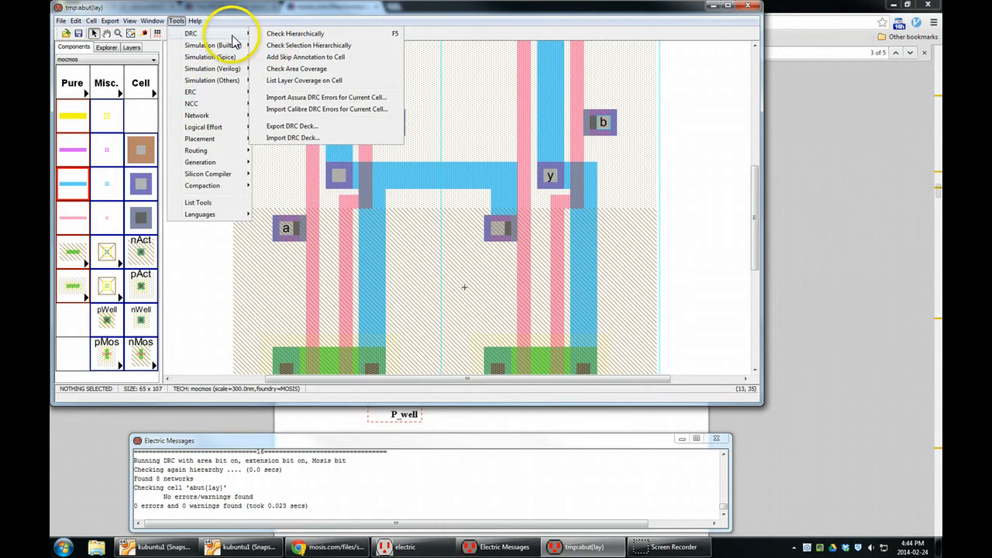
{"action": "left_click", "coordinate": [286, 34]}
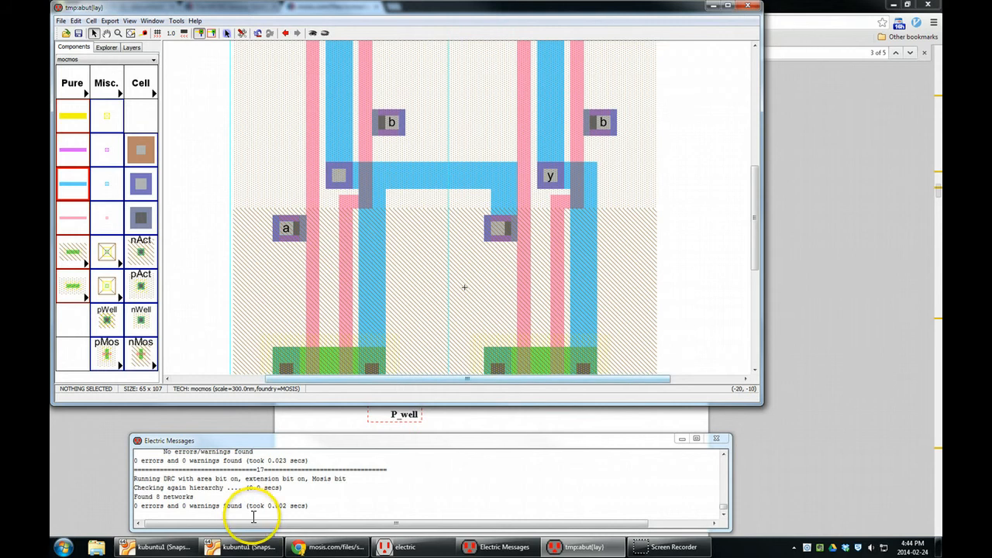
- Compare the schematic and layout views of abut with NCC and examine the mismatched parts and wires
{"action": "left_click", "coordinate": [183, 23]}
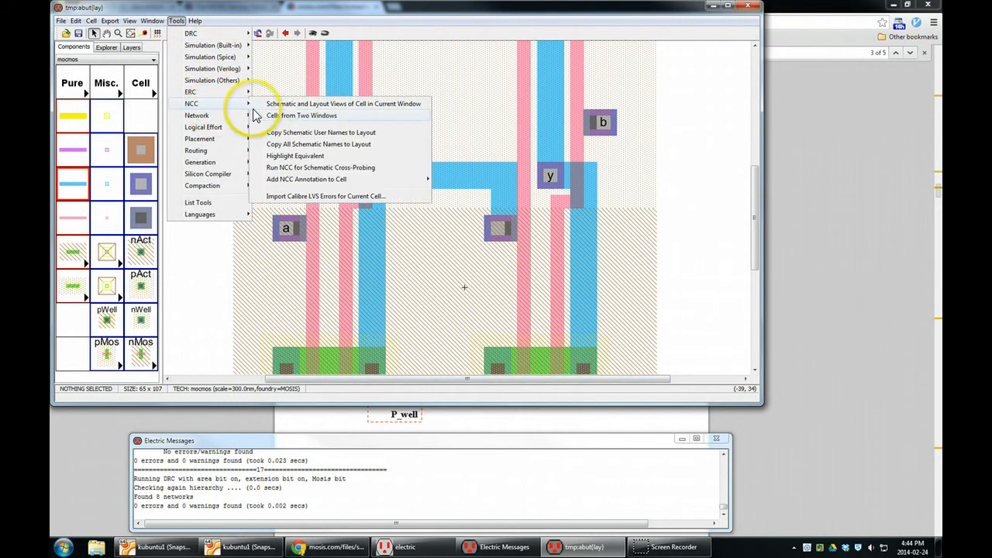
{"action": "left_click", "coordinate": [380, 107]}
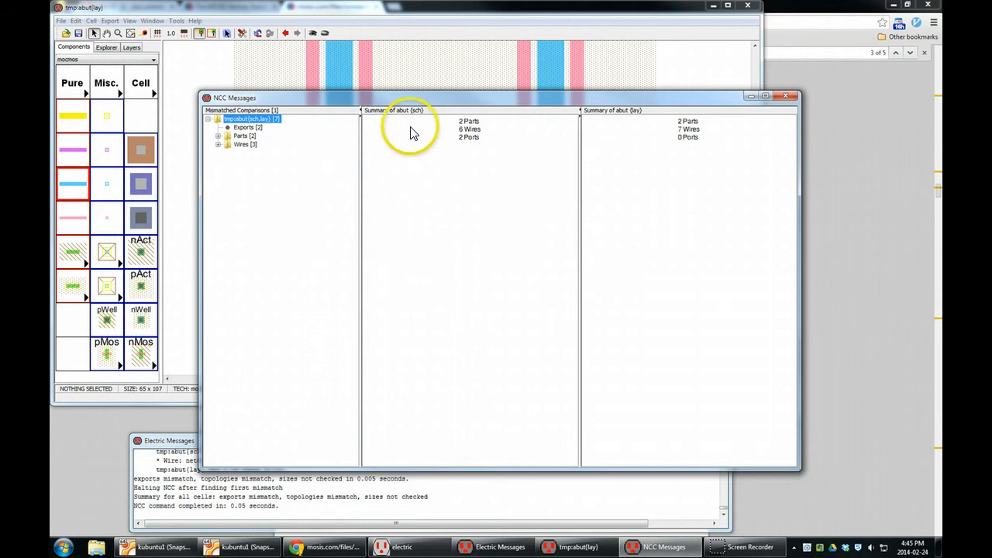
{"action": "left_click", "coordinate": [218, 136]}
{"action": "left_click", "coordinate": [218, 162]}
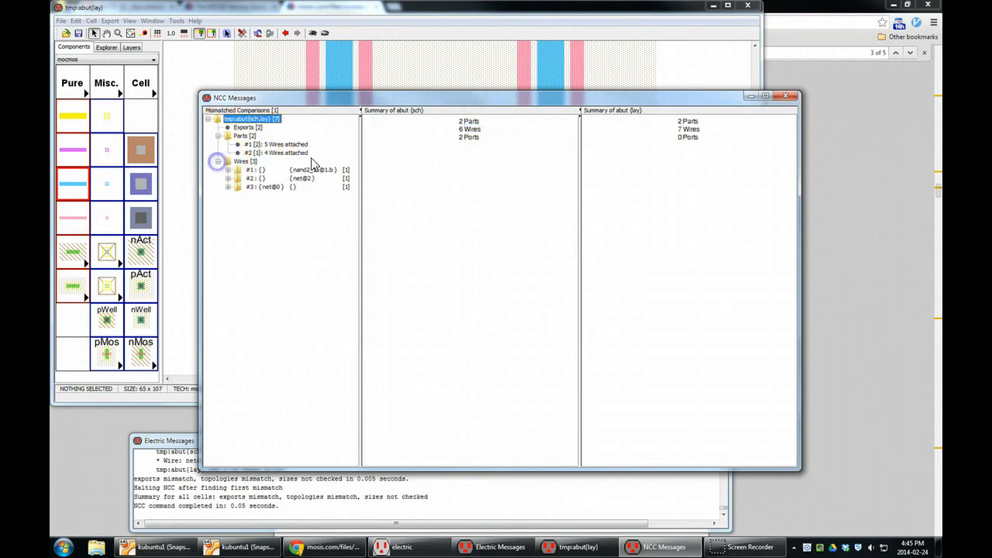
{"action": "left_click", "coordinate": [786, 95]}
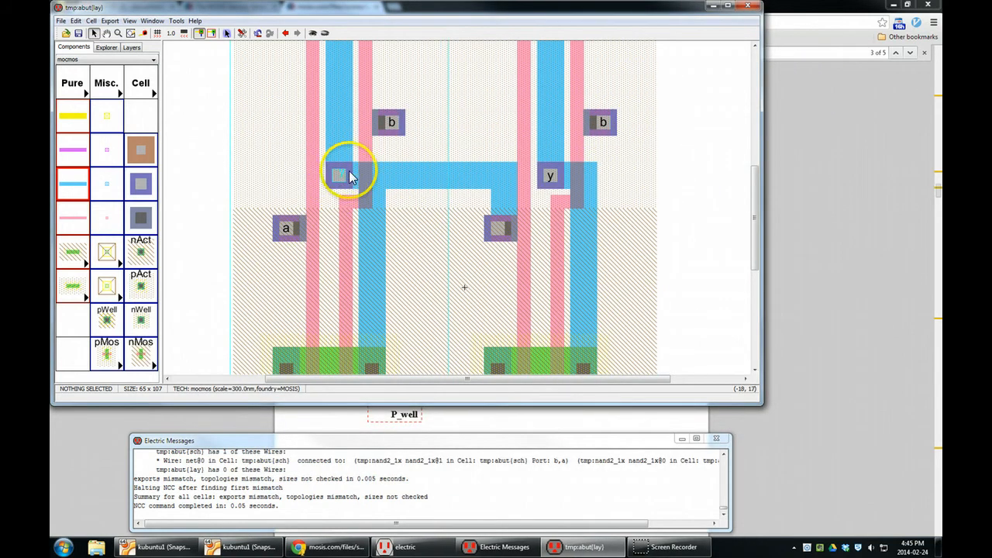
- Place a Metal-1-Metal-2 contact on the horizontal Metal-1 wire, just inside the right nand2_1x instance
{"action": "left_click", "coordinate": [606, 126]}
{"action": "mouse_move", "coordinate": [605, 126]}
{"action": "right_mouse_down"}
{"action": "mouse_move", "coordinate": [518, 132]}
{"action": "mouse_move", "coordinate": [620, 120]}
{"action": "right_mouse_up"}
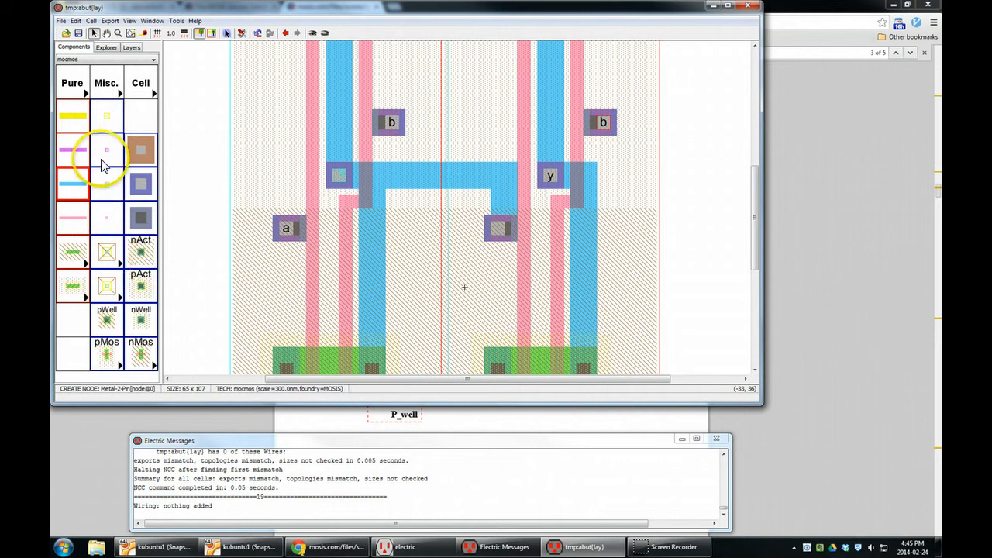
{"action": "left_click", "coordinate": [142, 193]}
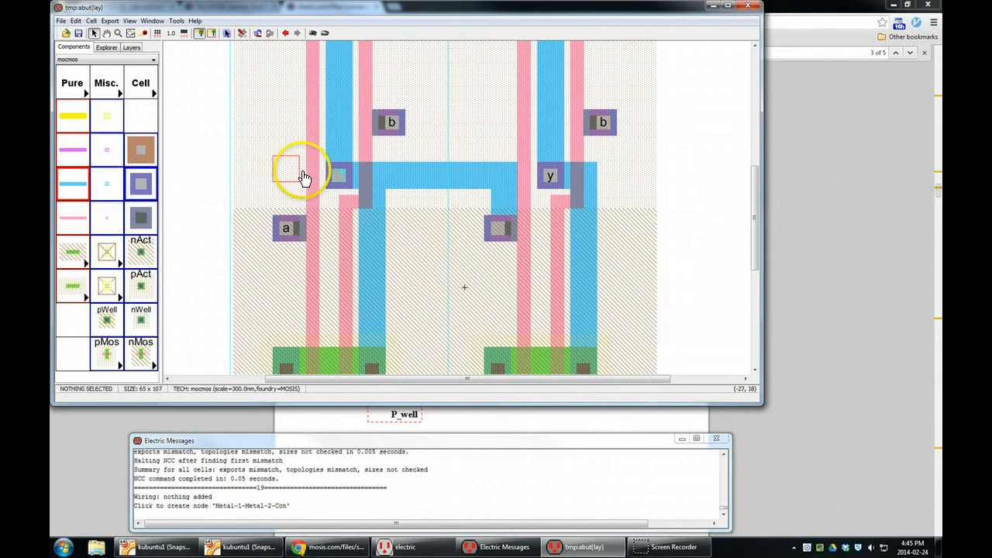
{"action": "left_click", "coordinate": [475, 179]}
{"action": "mouse_move", "coordinate": [481, 169]}
{"action": "right_mouse_down"}
{"action": "mouse_move", "coordinate": [480, 125]}
{"action": "mouse_move", "coordinate": [439, 142]}
{"action": "mouse_move", "coordinate": [510, 245]}
{"action": "right_mouse_up"}
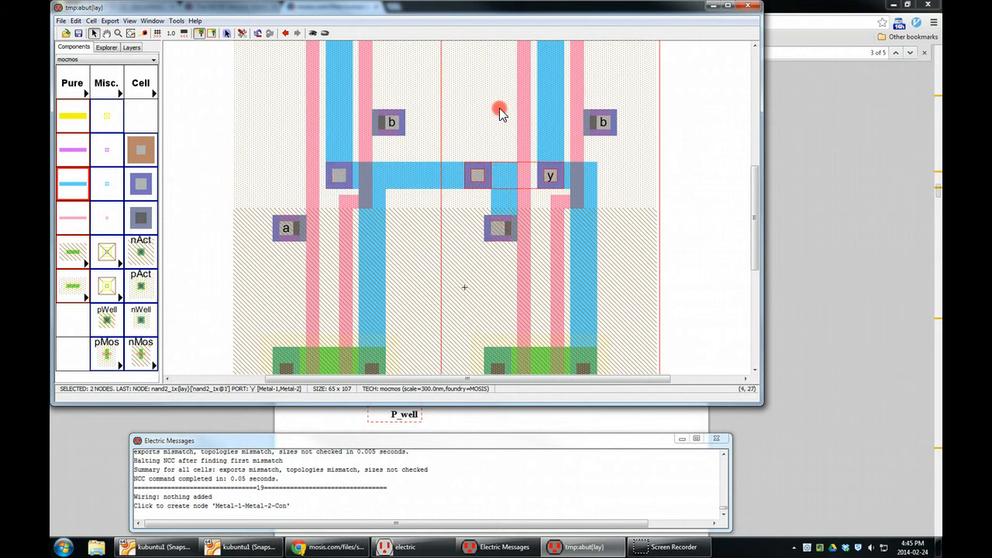
- Wire the new contact to input b of the right nand2_1x instance in Metal-2, crossing above the y port
{"action": "right_click_drag", "start_coordinate": [500, 114], "coordinate": [596, 109]}
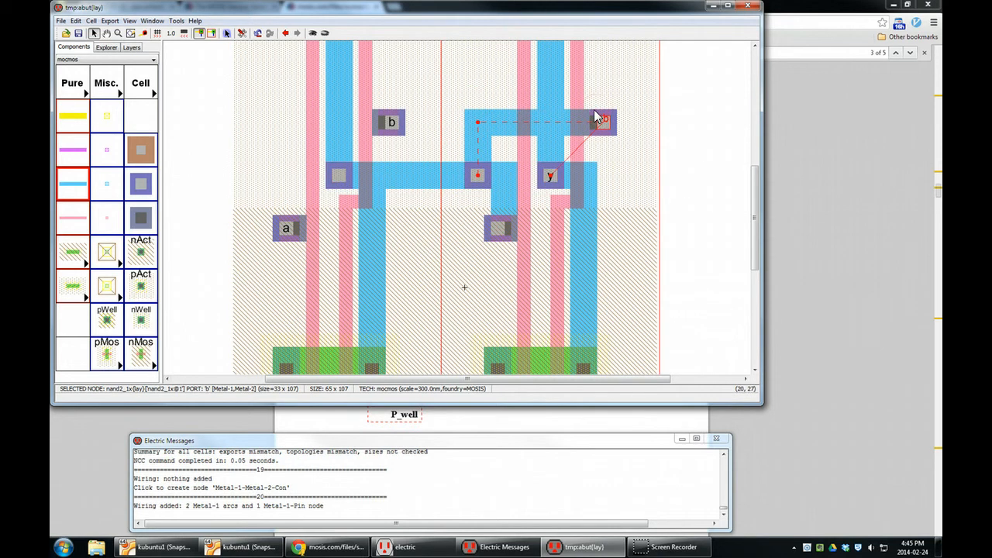
{"action": "key", "text": "ctrl+z"}
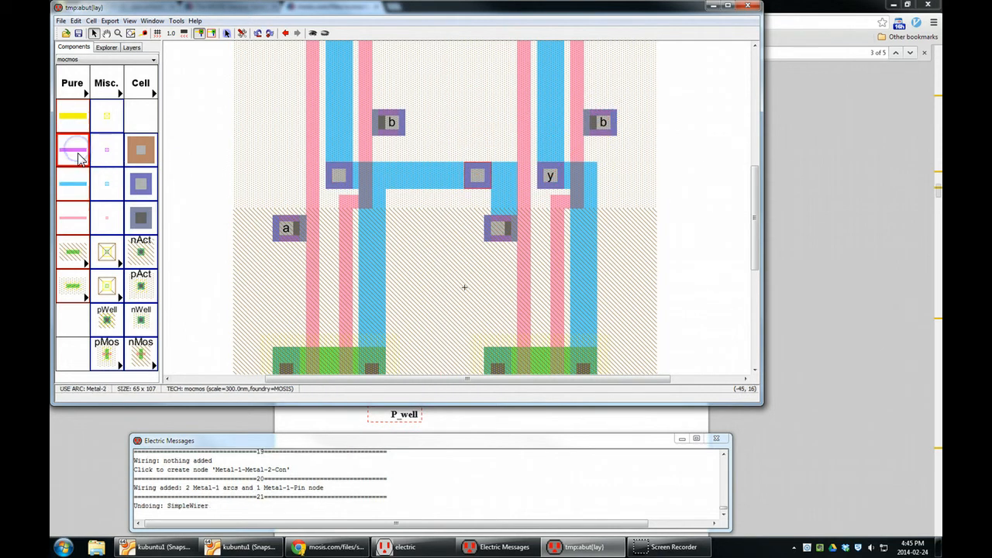
{"action": "right_click_drag", "start_coordinate": [479, 176], "coordinate": [600, 122]}
{"action": "left_click", "coordinate": [693, 175]}
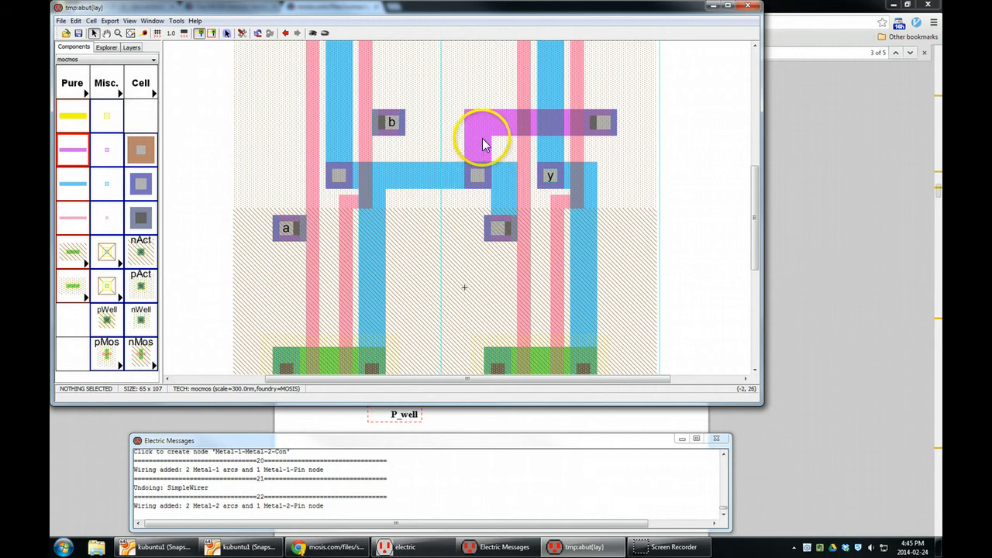
- Open a 3D view of the abut layout, examine how the Metal-2 wire crosses over Metal-1, and close the view
{"action": "left_click", "coordinate": [152, 21]}
{"action": "mouse_move", "coordinate": [229, 284]}
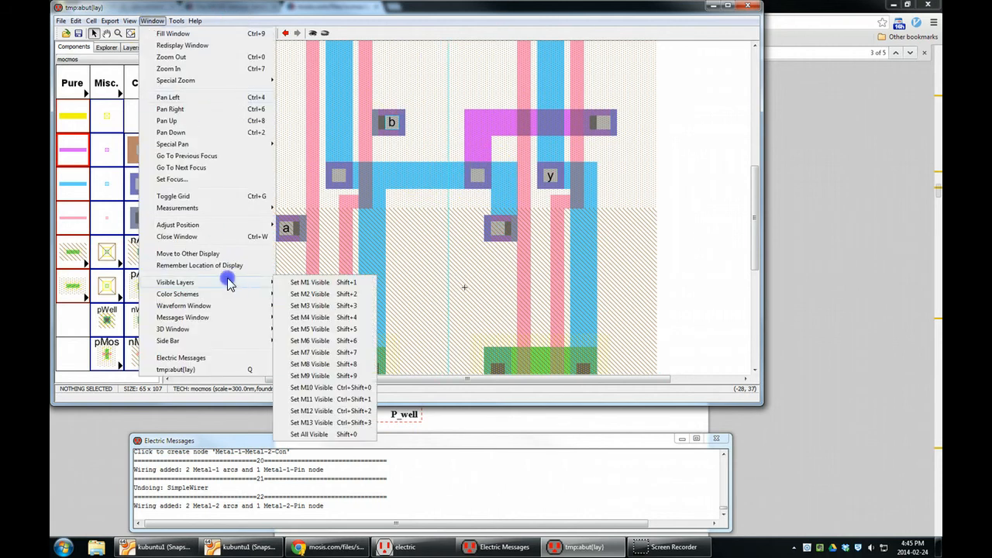
{"action": "mouse_move", "coordinate": [233, 334]}
{"action": "left_click", "coordinate": [298, 329]}
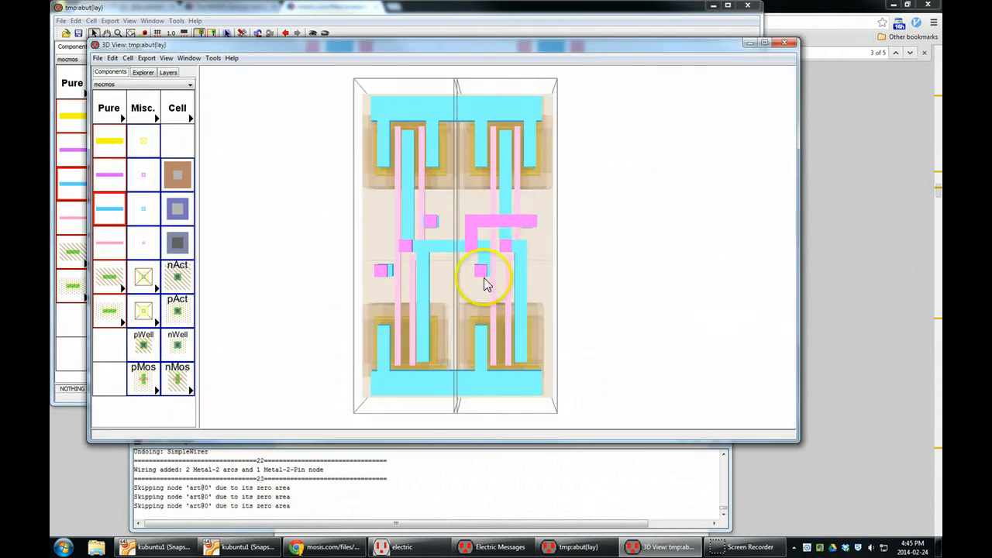
{"action": "left_click_drag", "start_coordinate": [484, 277], "coordinate": [467, 248]}
{"action": "scroll", "coordinate": [467, 233], "scroll_direction": "down", "scroll_amount": 5}
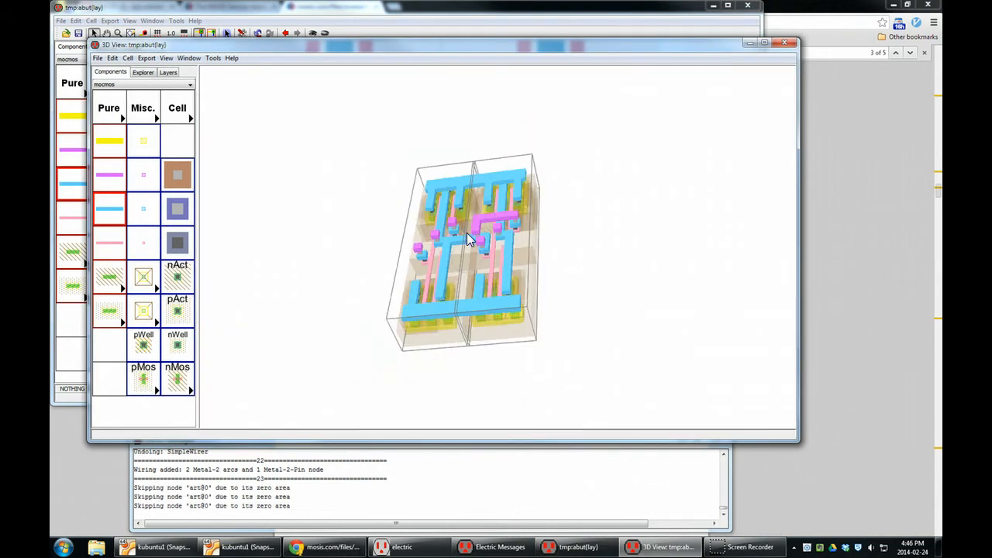
{"action": "scroll", "coordinate": [467, 233], "scroll_direction": "up", "scroll_amount": 10}
{"action": "scroll", "coordinate": [440, 239], "scroll_direction": "down", "scroll_amount": 8}
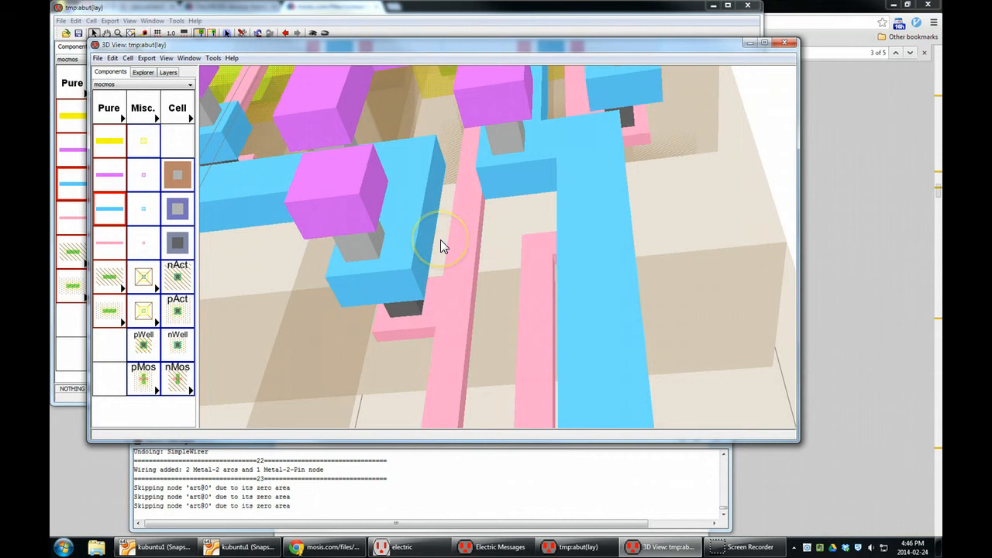
{"action": "left_click_drag", "start_coordinate": [440, 240], "coordinate": [329, 225]}
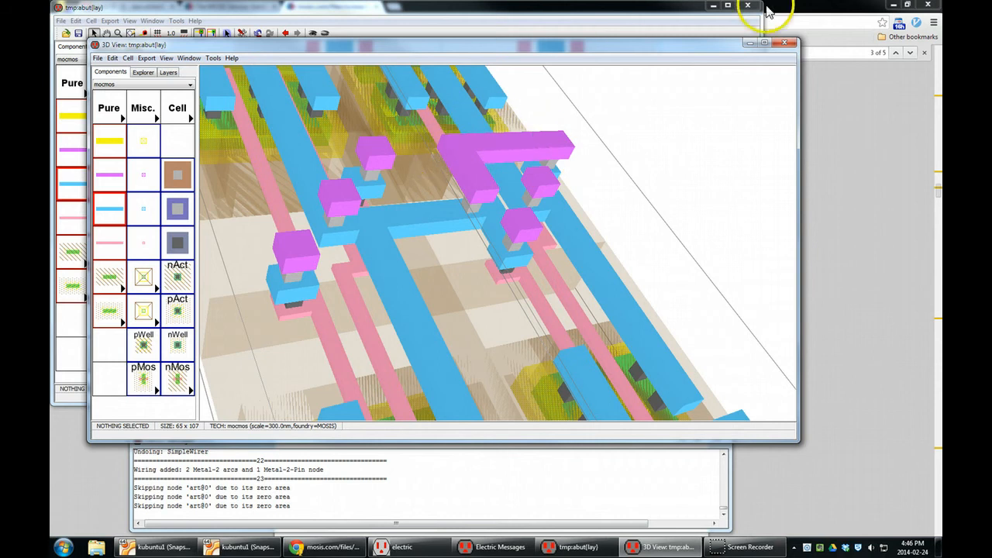
{"action": "left_click", "coordinate": [790, 43]}
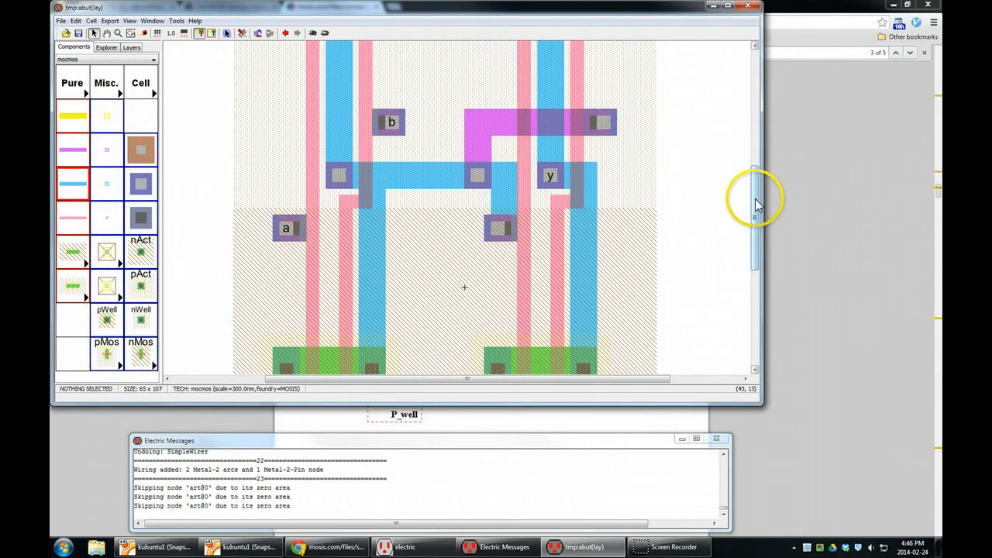
- Run the design rule check on the abut layout, display the first error, and read which objects and MOSIS rule it involves
{"action": "key", "text": "F5"}
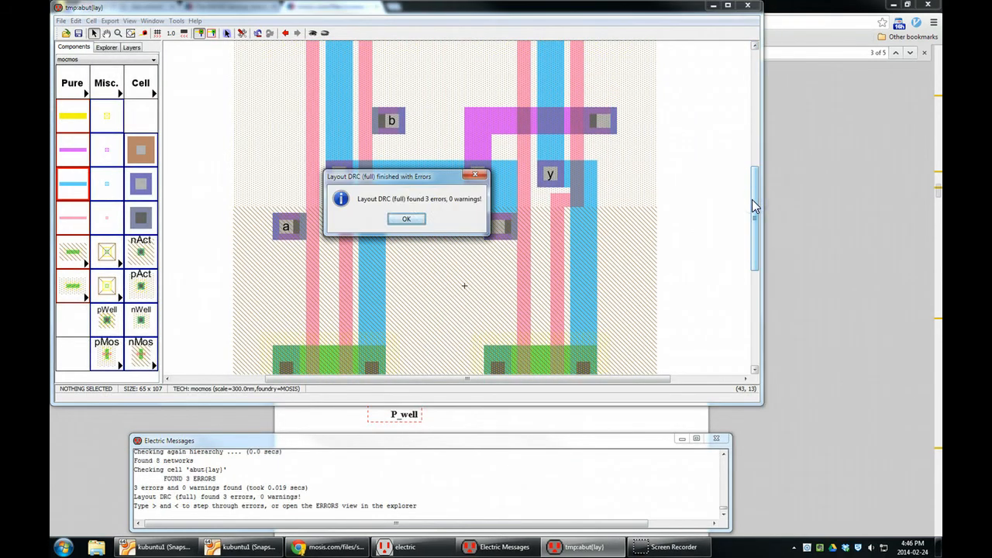
{"action": "left_click", "coordinate": [408, 220]}
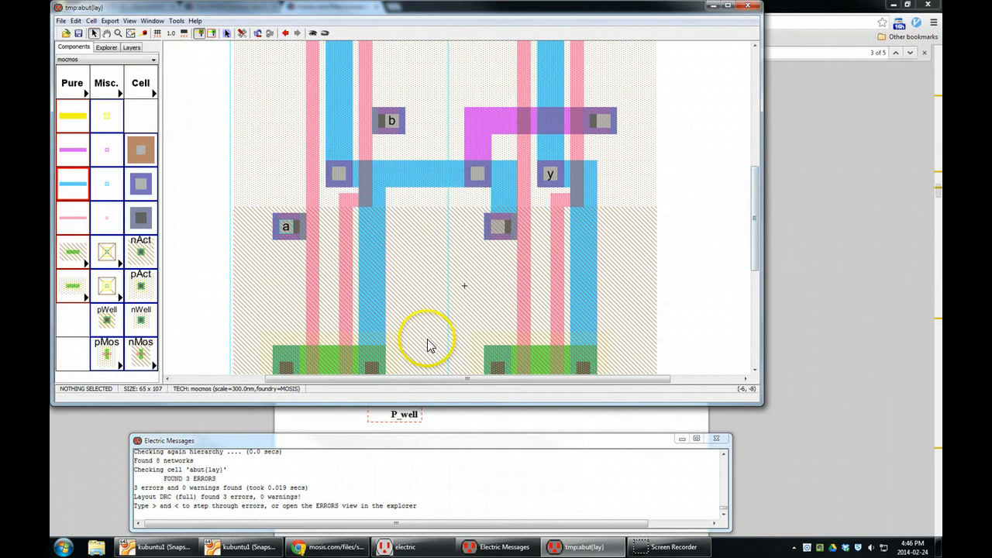
{"action": "key", "text": "shift+period"}
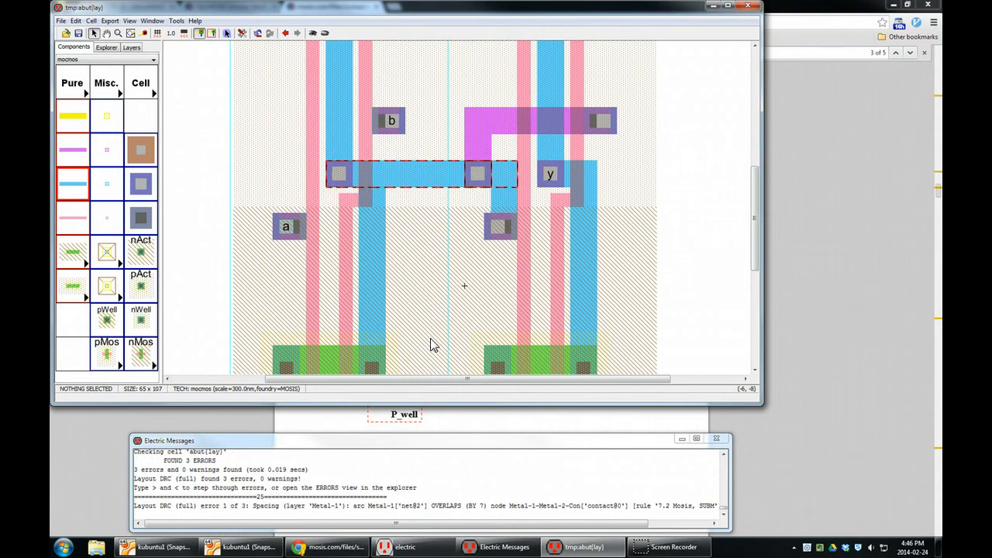
{"action": "left_click_drag", "start_coordinate": [396, 528], "coordinate": [586, 507]}
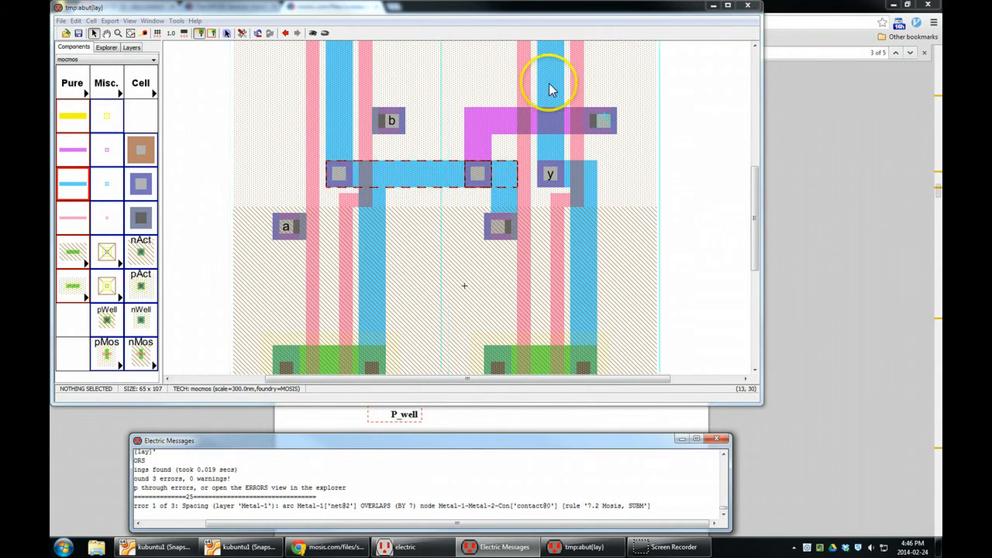
- Move the right nand2_1x instance 8 units left so its ground rail abuts the left instance's rail
{"action": "left_click_drag", "start_coordinate": [752, 203], "coordinate": [758, 267]}
{"action": "left_click", "coordinate": [527, 281]}
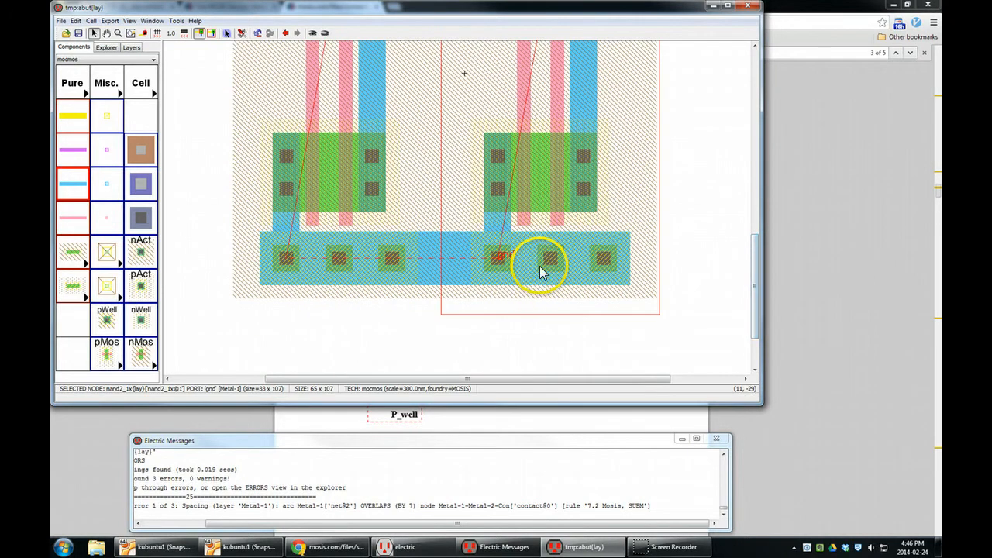
{"action": "left_click_drag", "start_coordinate": [541, 272], "coordinate": [497, 269]}
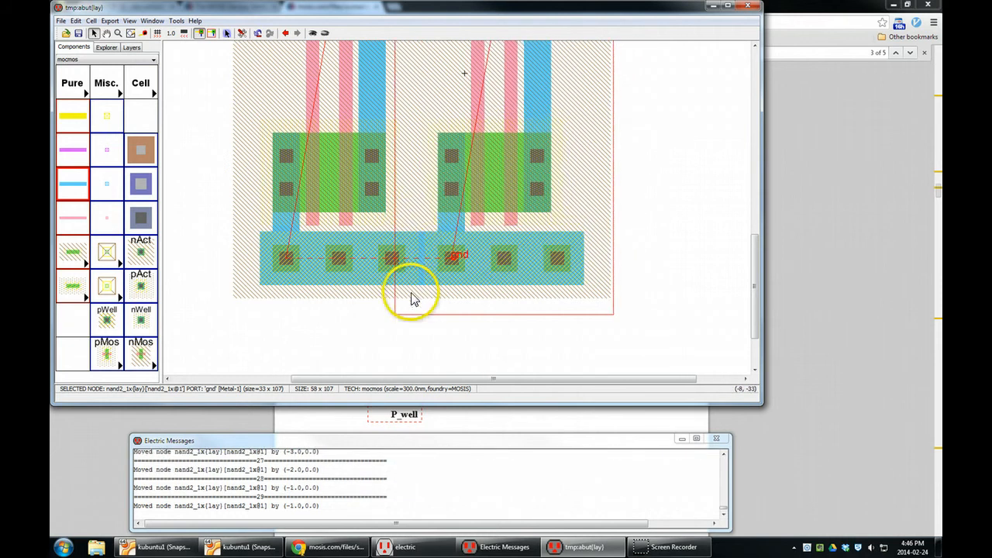
{"action": "left_click_drag", "start_coordinate": [497, 258], "coordinate": [491, 258]}
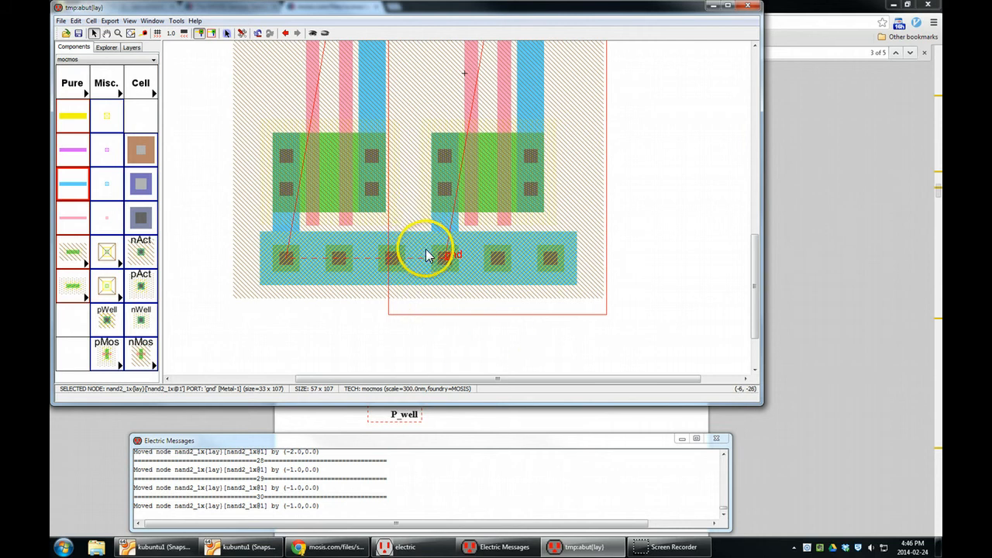
- Rerun the design rule check on the tightened layout and display the first reported error
{"action": "scroll", "coordinate": [437, 263], "scroll_direction": "up", "scroll_amount": 5}
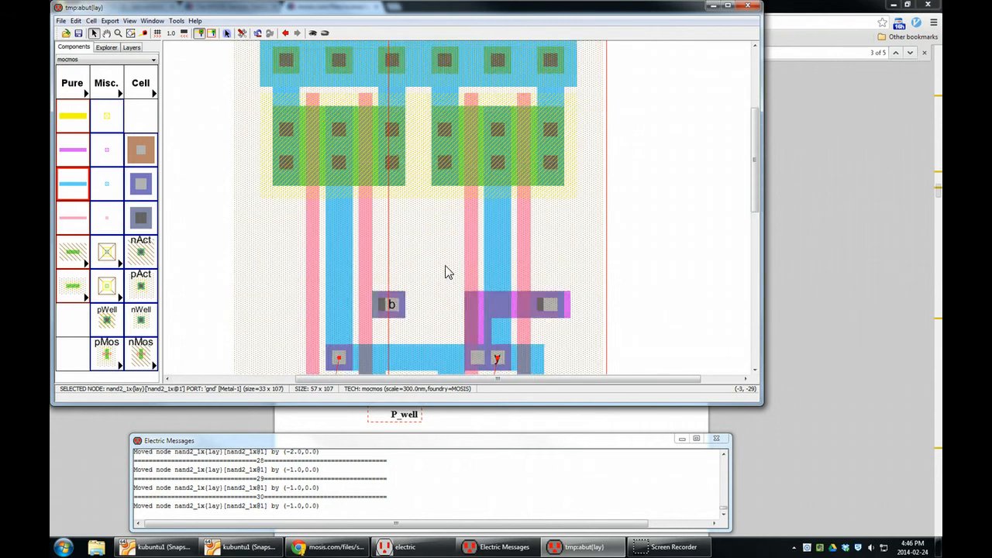
{"action": "scroll", "coordinate": [446, 271], "scroll_direction": "down", "scroll_amount": 3}
{"action": "key", "text": "F5"}
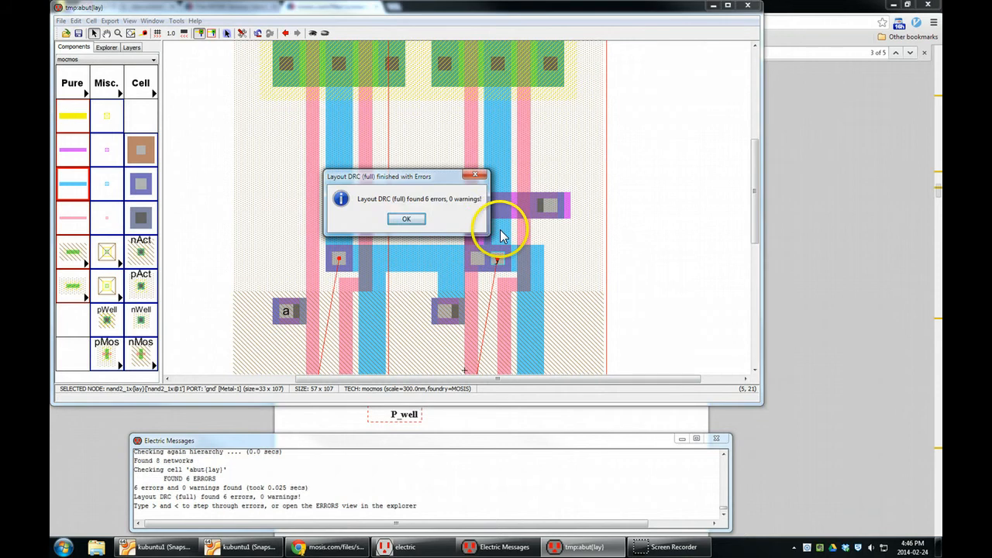
{"action": "left_click", "coordinate": [412, 220]}
{"action": "key", "text": "greater"}
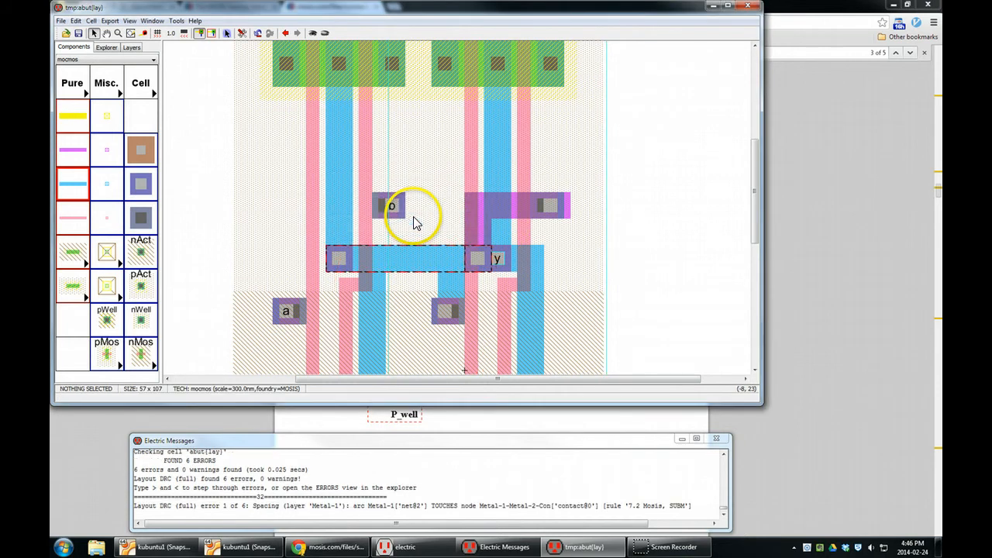
- Delete the Metal-1 corner pin and its wires linking output y of the left instance to input a of the right one
{"action": "left_click", "coordinate": [448, 258]}
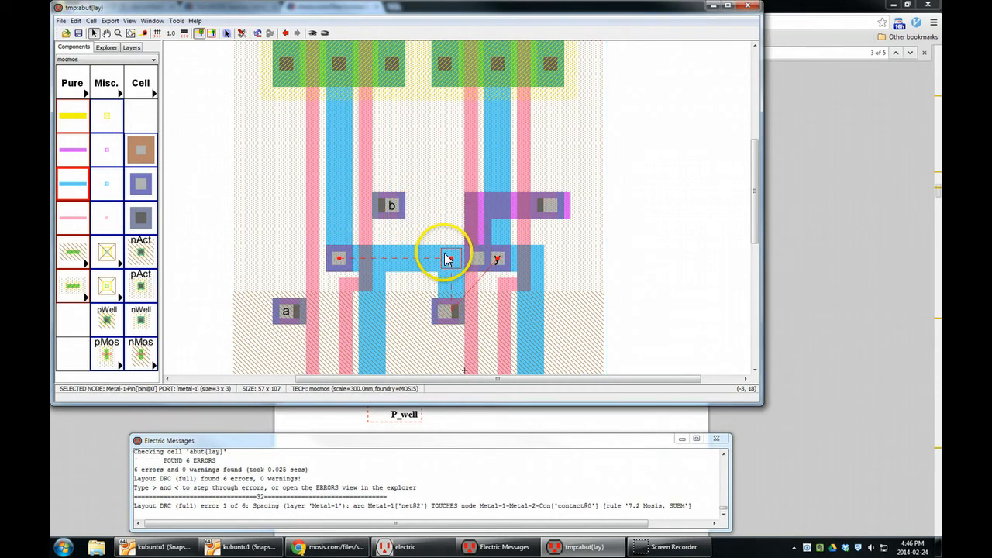
{"action": "key", "text": "Delete"}
- Try to delete the Metal-2 wire running to port b of the right nand2_1x instance, and undo the deletions
{"action": "left_click", "coordinate": [476, 208]}
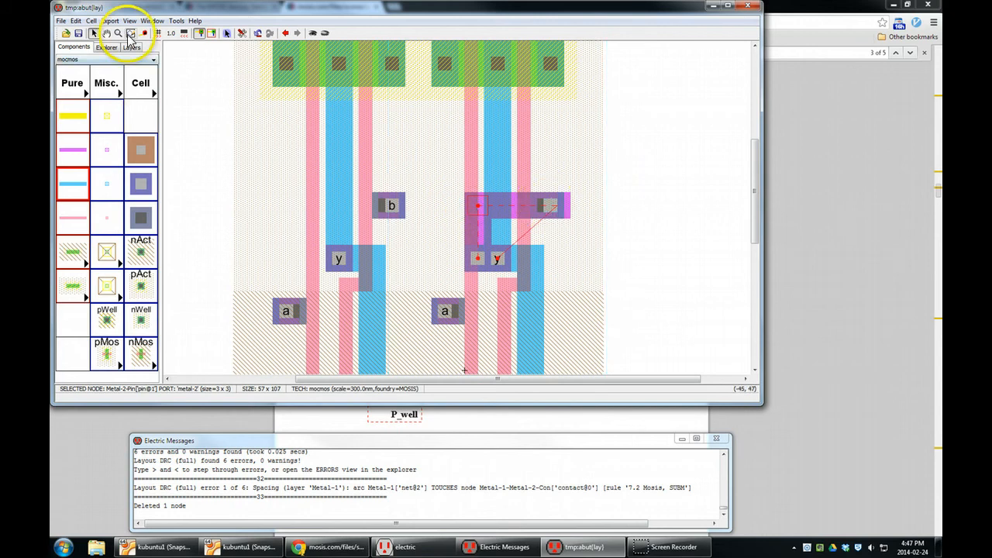
{"action": "left_click", "coordinate": [523, 206]}
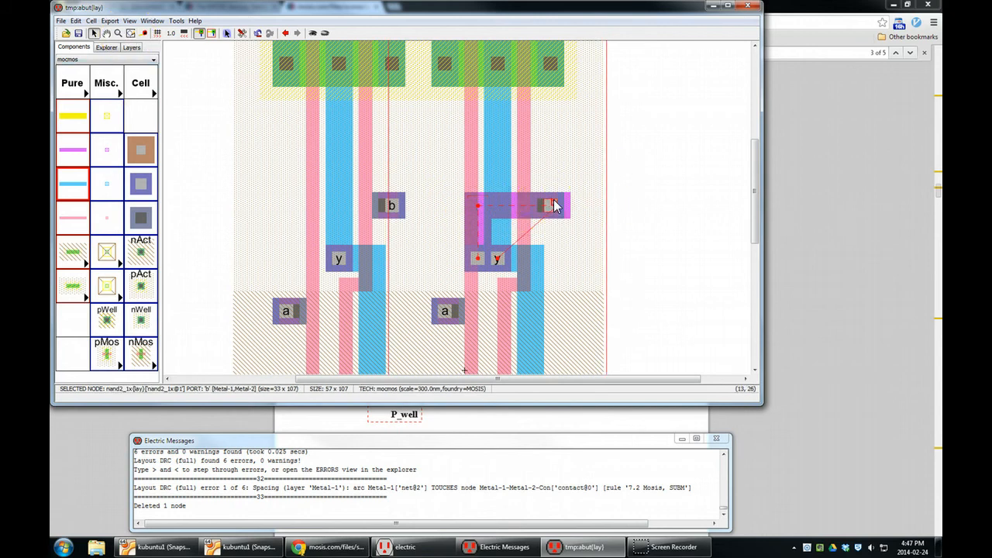
{"action": "key", "text": "Delete"}
{"action": "key", "text": "ctrl+z"}
{"action": "left_click", "coordinate": [538, 204]}
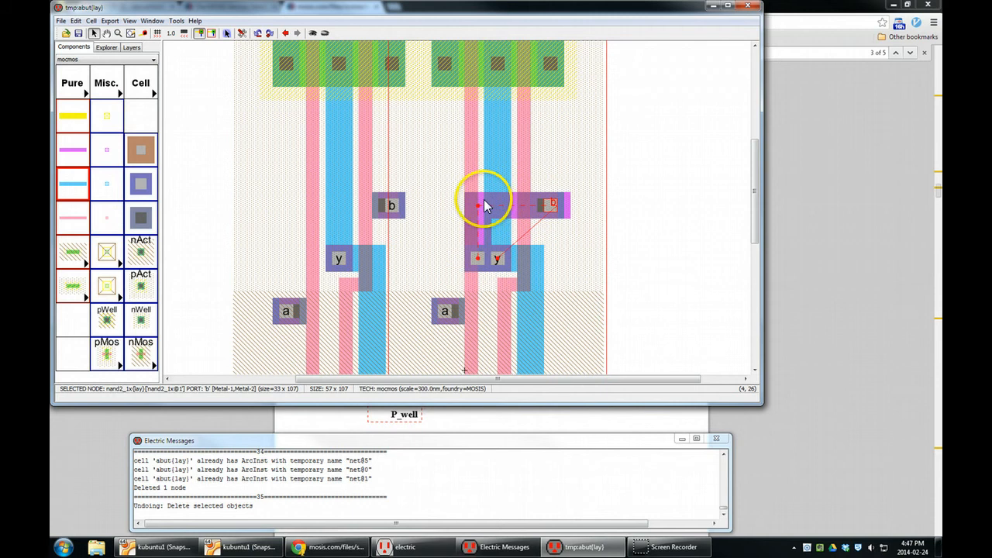
{"action": "left_click", "coordinate": [470, 211]}
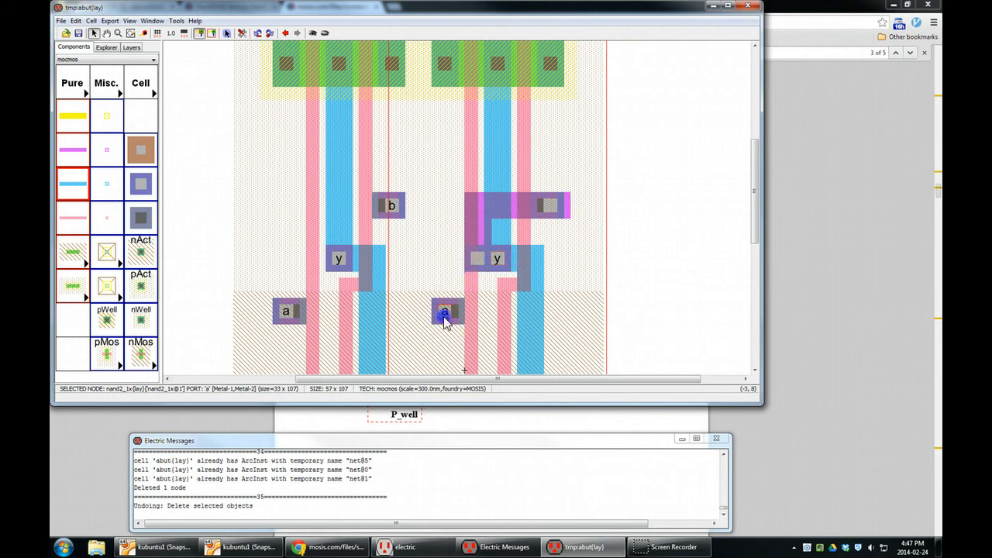
{"action": "left_click", "coordinate": [559, 206]}
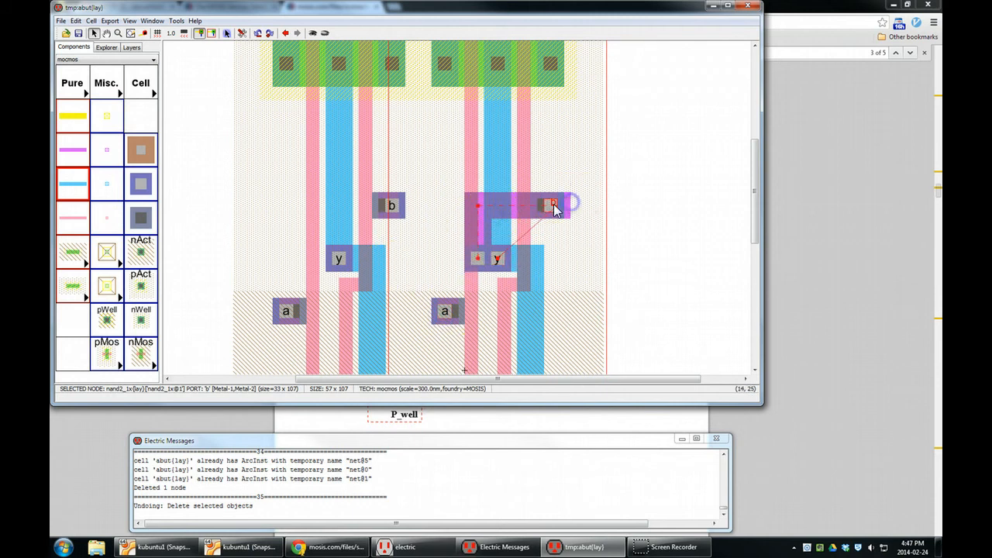
{"action": "key", "text": "Delete"}
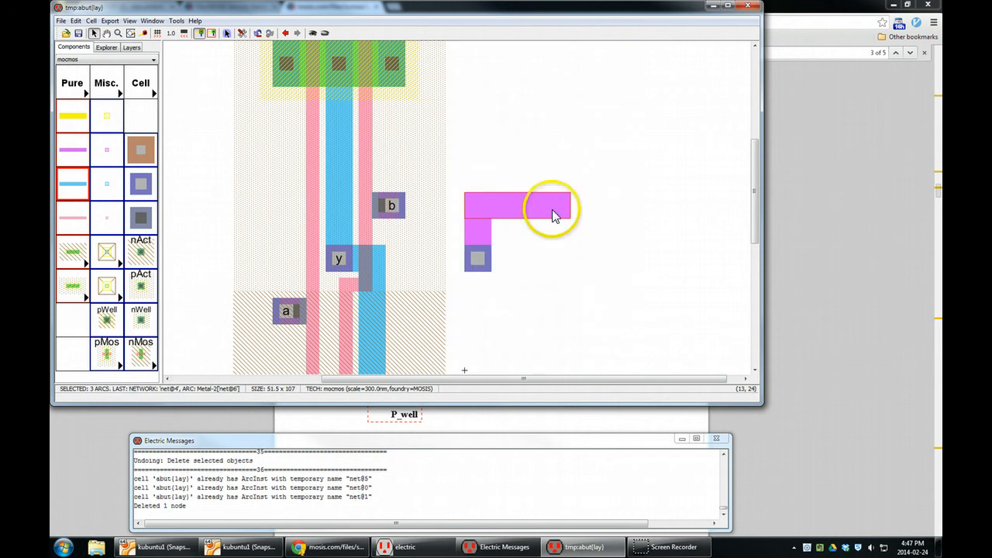
{"action": "key", "text": "ctrl+z"}
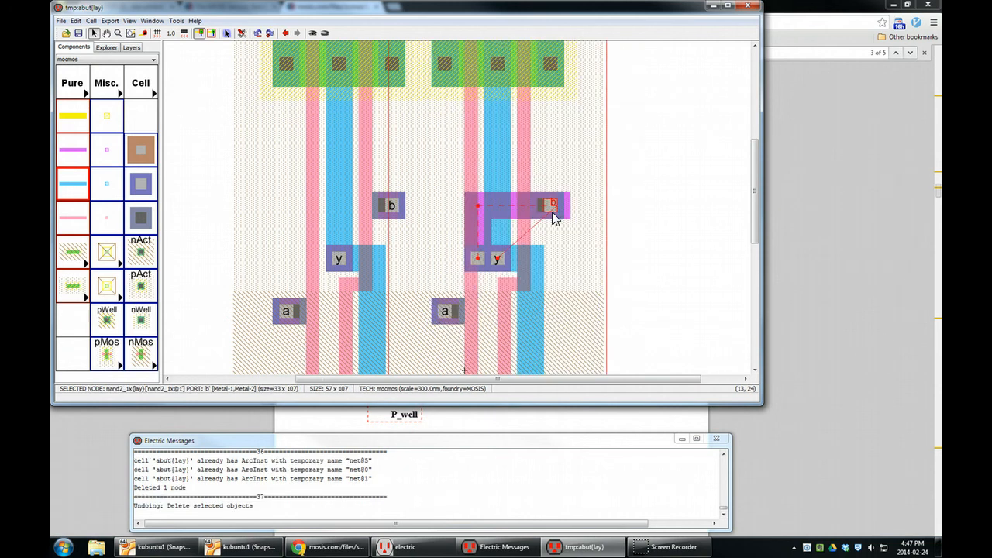
- Try to pick the Metal-2 wire at port b separately from the nand2_1x instance beneath it
{"action": "double_click", "coordinate": [520, 207]}
{"action": "left_click", "coordinate": [550, 207]}
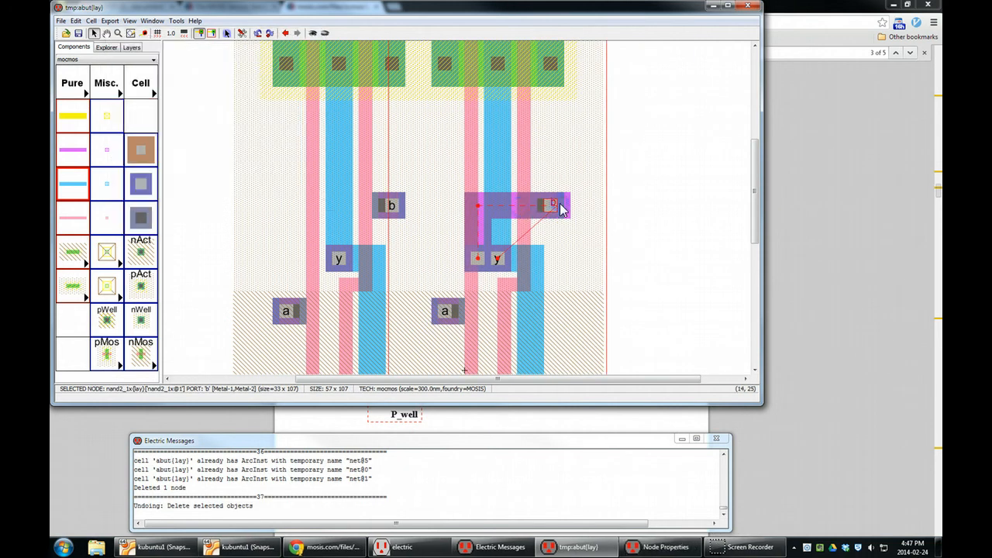
{"action": "right_click", "coordinate": [561, 207]}
{"action": "left_click", "coordinate": [560, 196]}
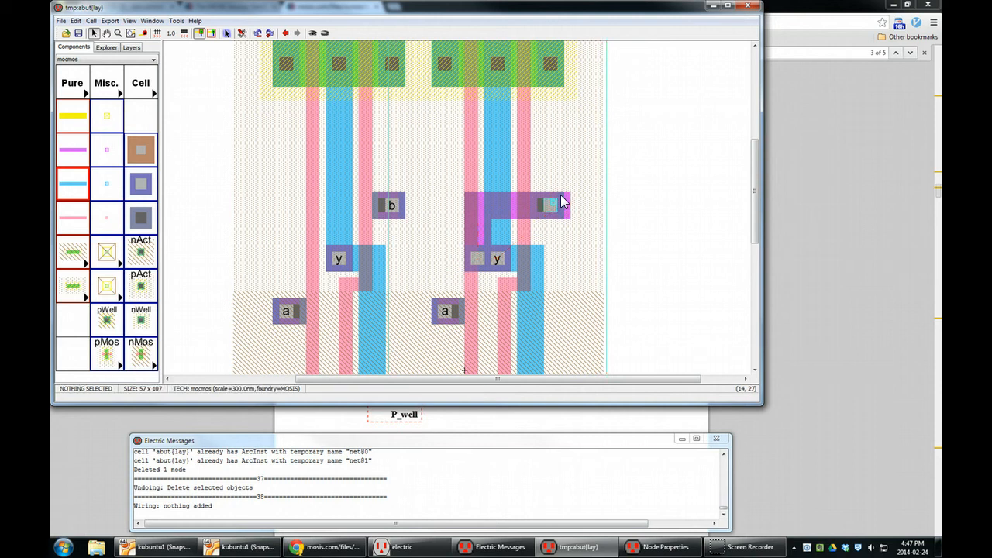
{"action": "left_click", "coordinate": [565, 208]}
{"action": "left_click", "coordinate": [565, 208]}
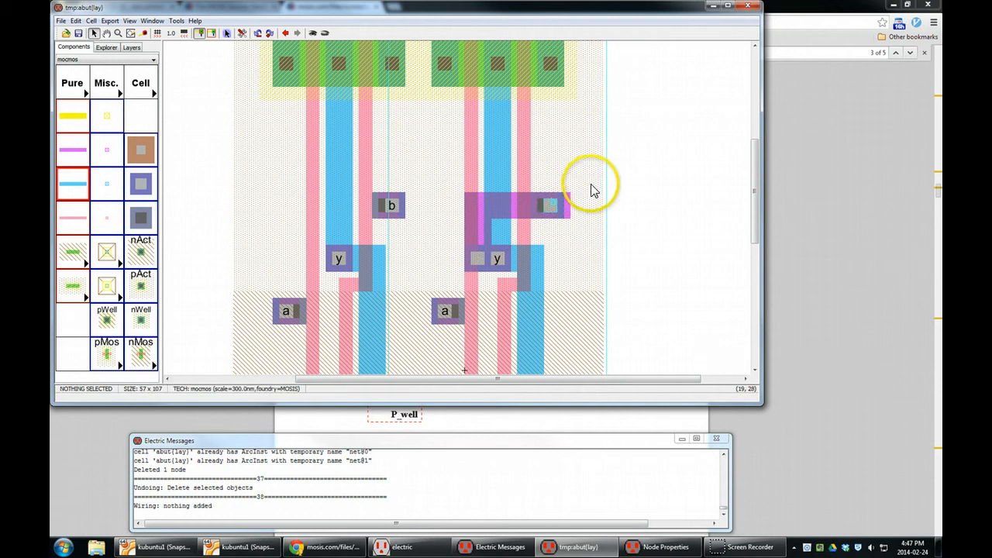
- Shift the right nand2_1x instance sideways to examine the power rail joint, and return it to its abutted position
{"action": "left_click_drag", "start_coordinate": [760, 177], "coordinate": [758, 121]}
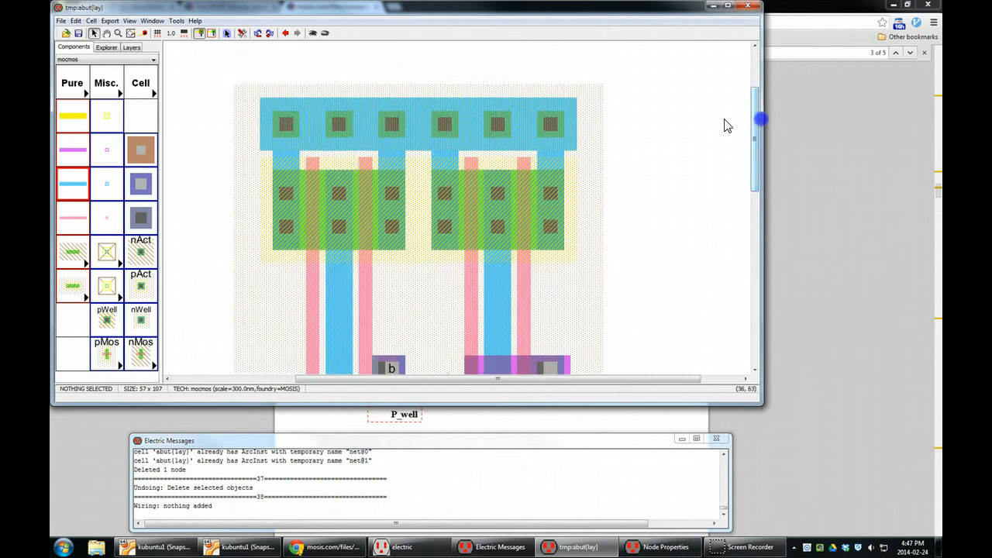
{"action": "left_click_drag", "start_coordinate": [458, 126], "coordinate": [493, 128]}
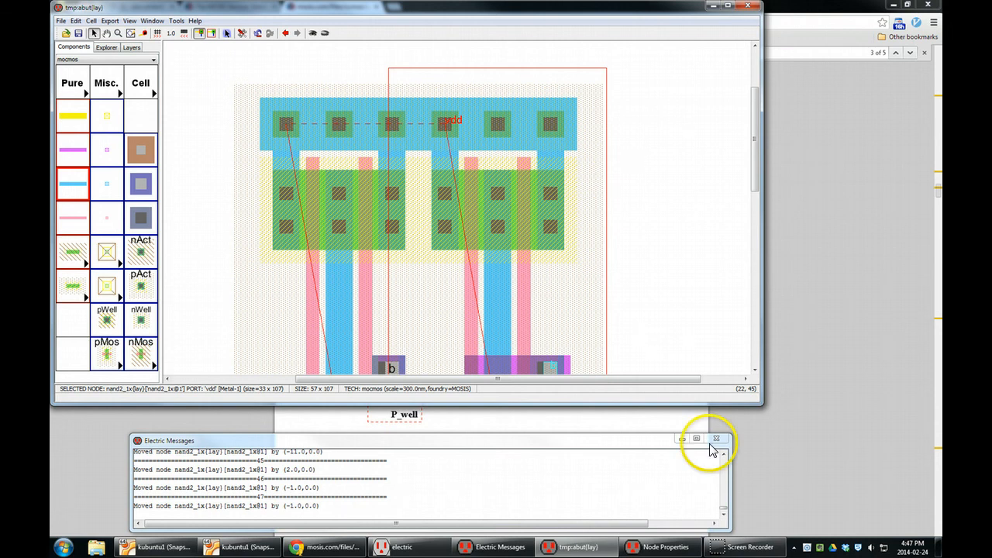